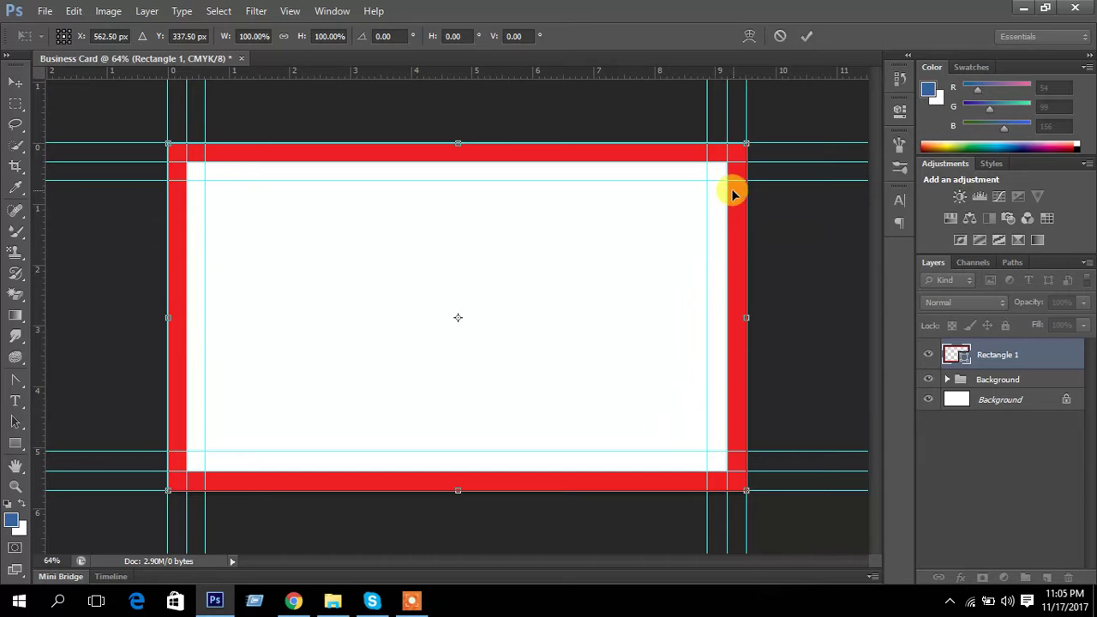
Check the red border rectangle's upper-left corner against the guides and apply its transform
{"action": "scroll", "coordinate": [169, 144], "scroll_direction": "up", "scroll_amount": 2}
{"action": "scroll", "coordinate": [167, 140], "scroll_direction": "up", "scroll_amount": 4}
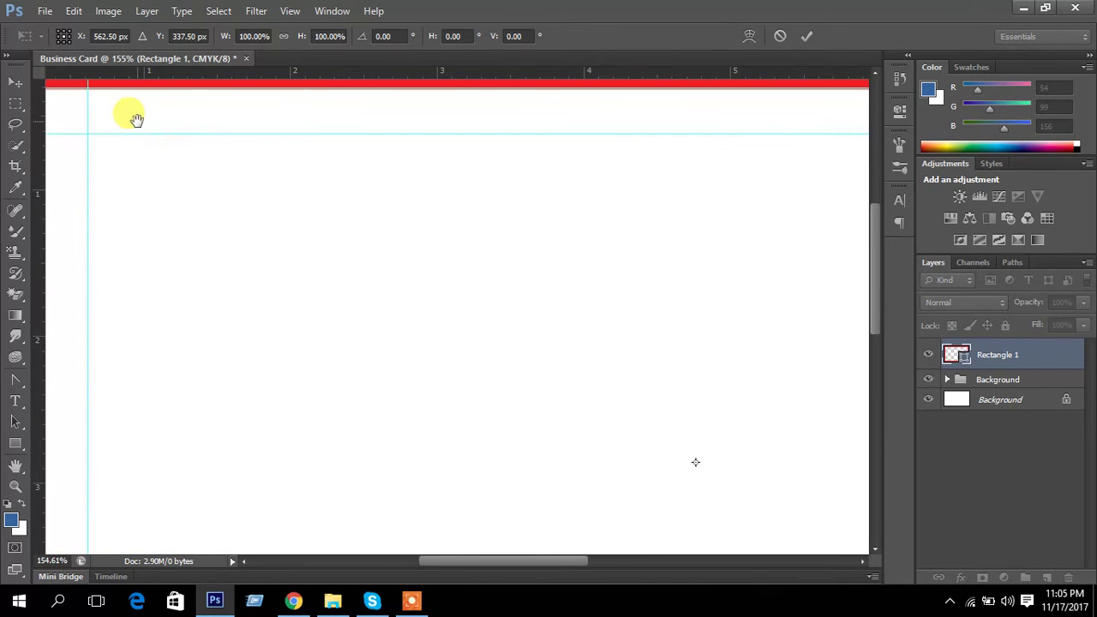
{"action": "scroll", "coordinate": [379, 360], "scroll_direction": "up", "scroll_amount": 9}
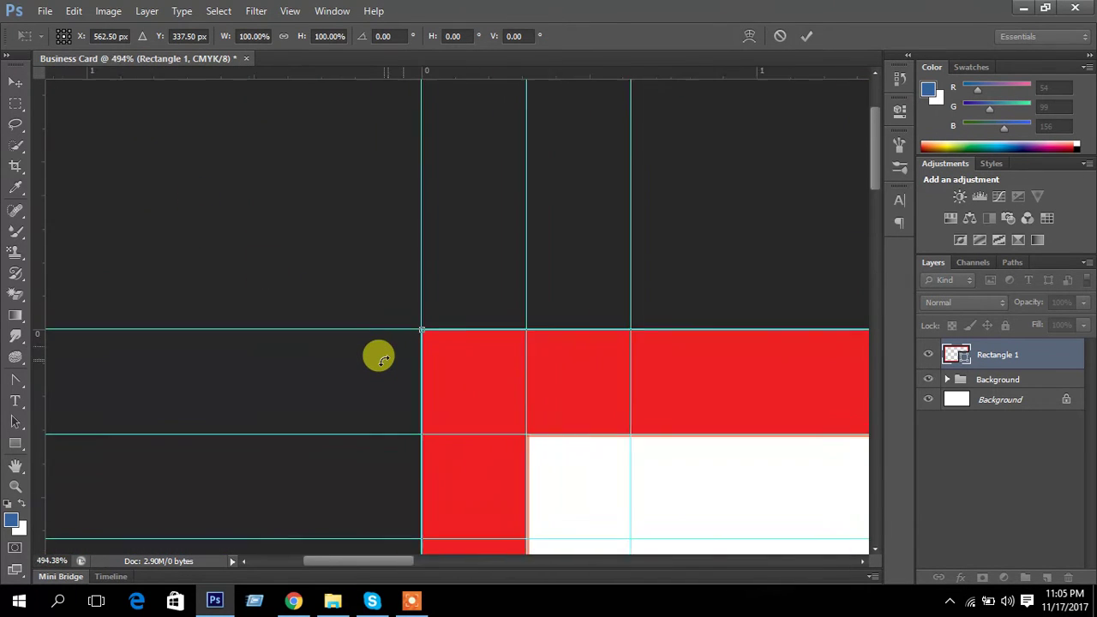
{"action": "left_click_drag", "start_coordinate": [649, 240], "coordinate": [595, 250]}
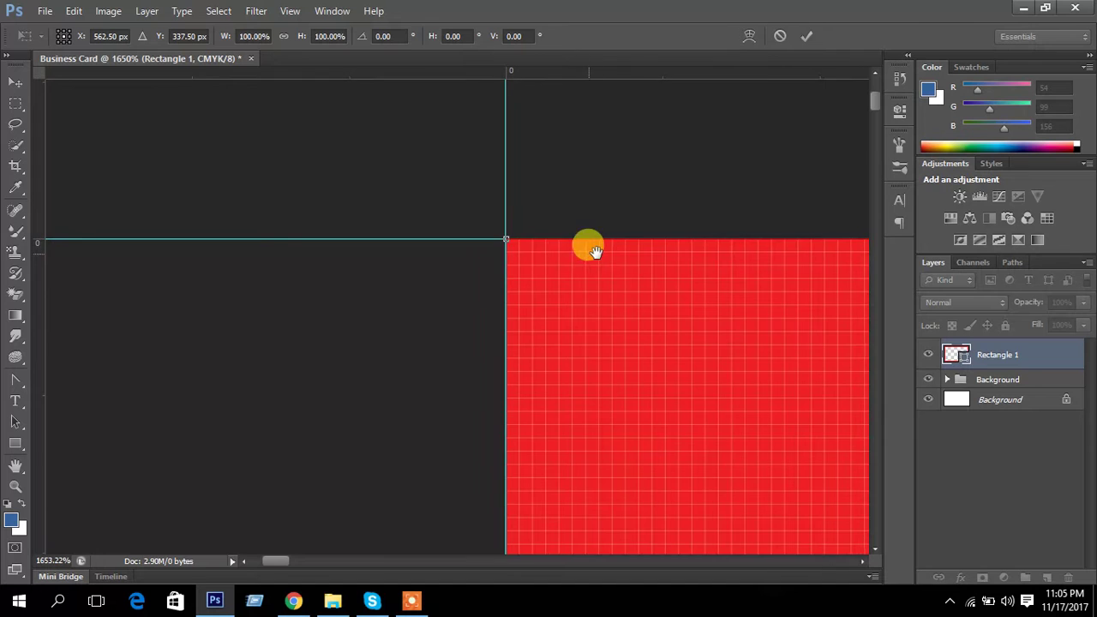
{"action": "scroll", "coordinate": [509, 252], "scroll_direction": "up", "scroll_amount": 3}
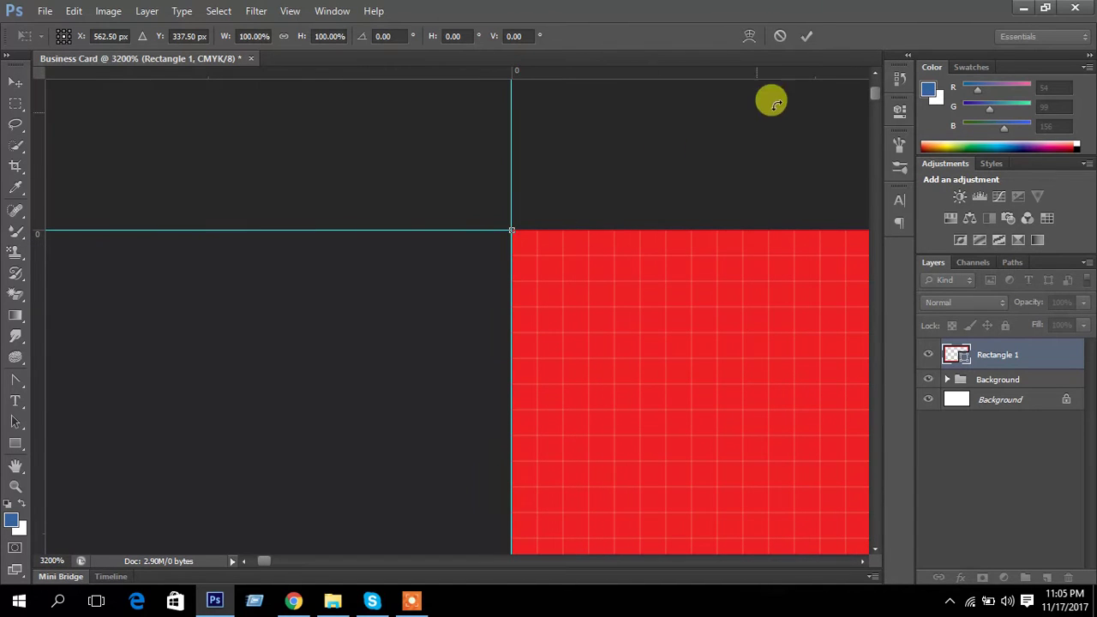
{"action": "left_click", "coordinate": [806, 35]}
{"action": "scroll", "coordinate": [557, 288], "scroll_direction": "down", "scroll_amount": 4}
{"action": "scroll", "coordinate": [559, 289], "scroll_direction": "down", "scroll_amount": 11}
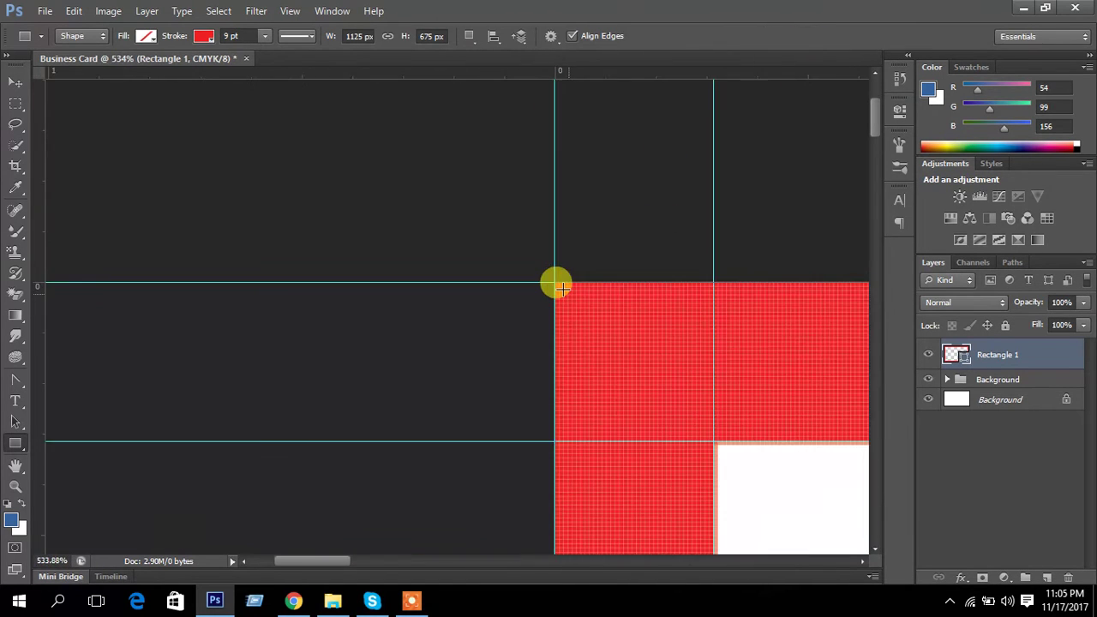
{"action": "key", "text": "ctrl+0"}
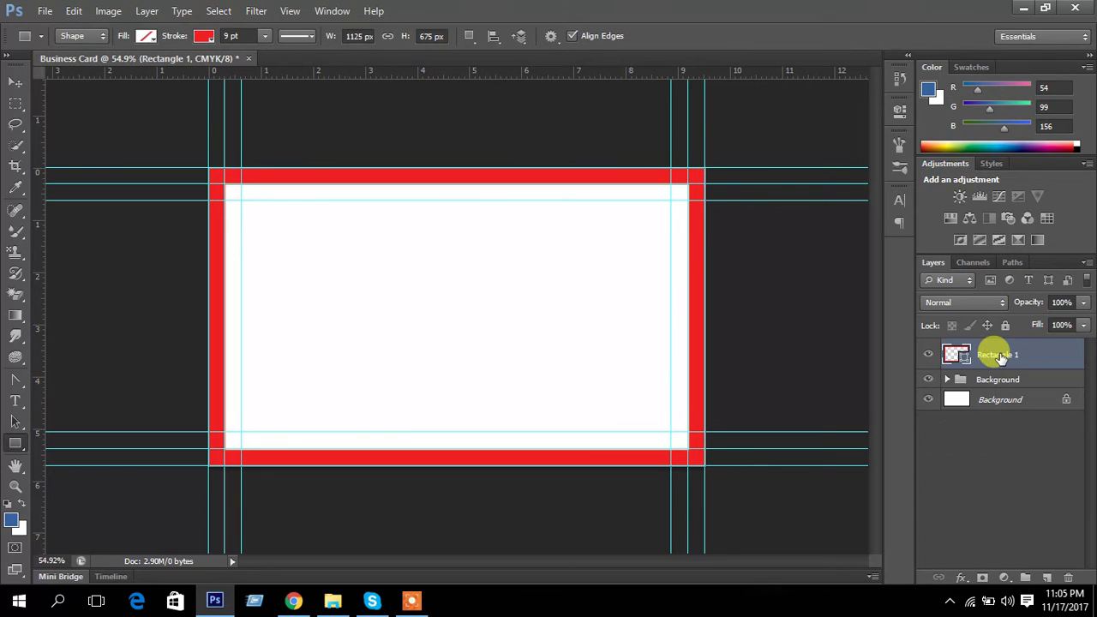
Group the Rectangle 1 layer, rename the group bleed, and collapse it
{"action": "key", "text": "ctrl+g"}
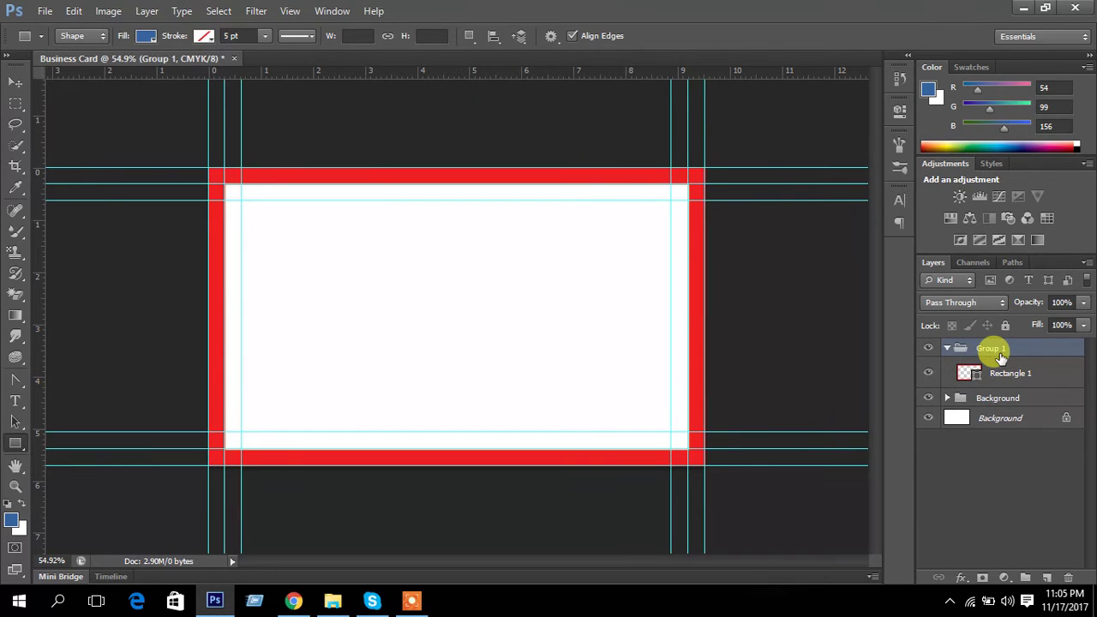
{"action": "double_click", "coordinate": [993, 349]}
{"action": "type", "text": "blee"}
{"action": "key", "text": "Return"}
{"action": "left_click", "coordinate": [946, 347]}
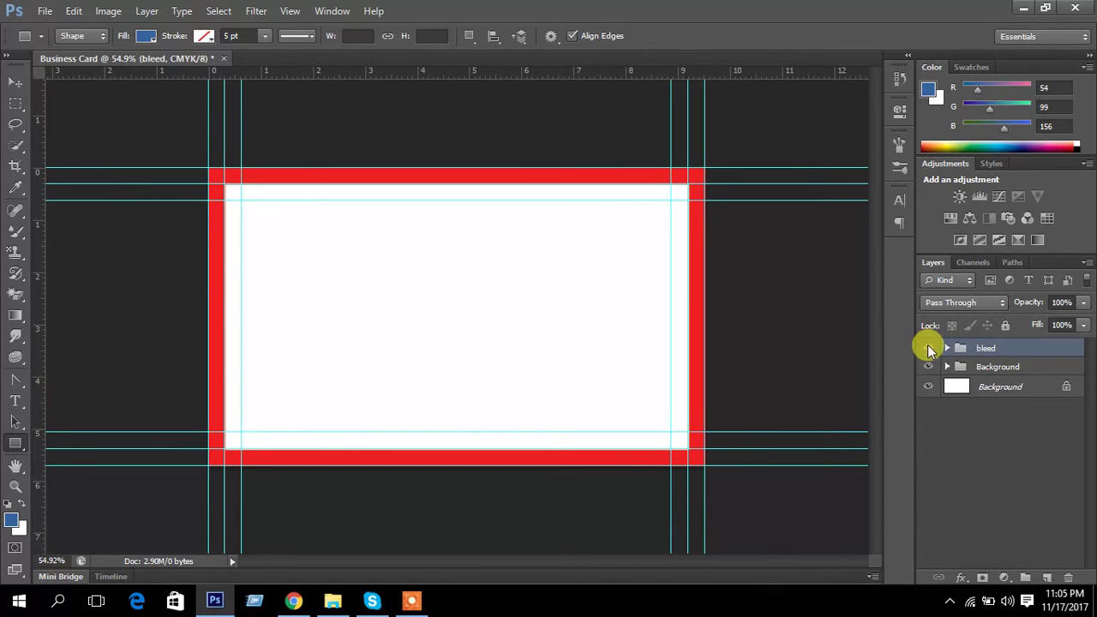
Assign the red colour label to the bleed group
{"action": "right_click", "coordinate": [930, 349]}
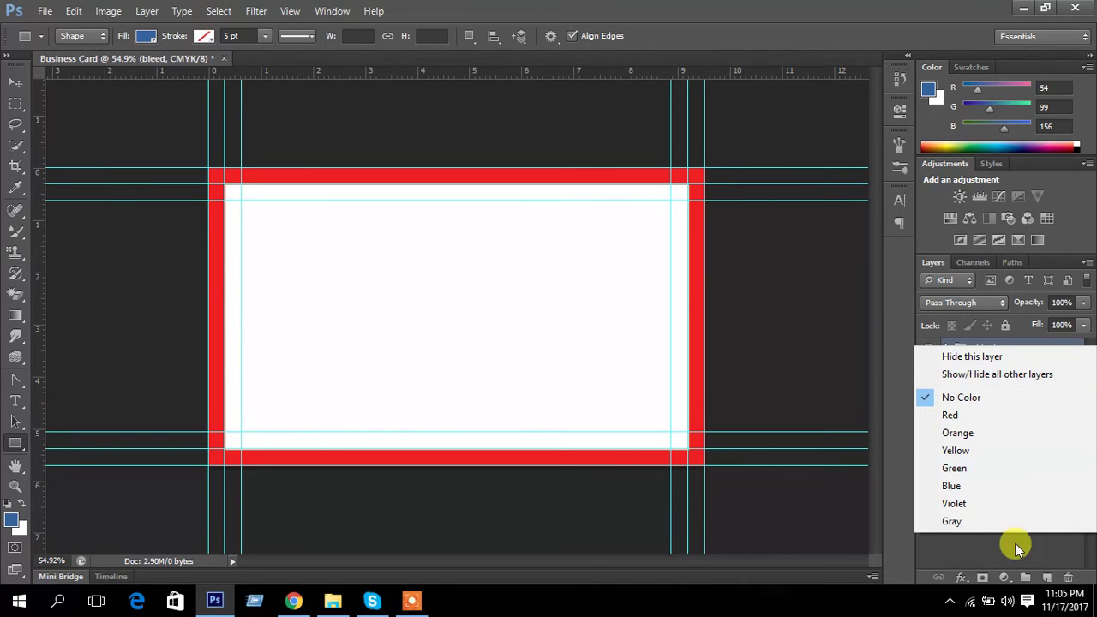
{"action": "left_click", "coordinate": [1015, 543]}
{"action": "right_click", "coordinate": [928, 347]}
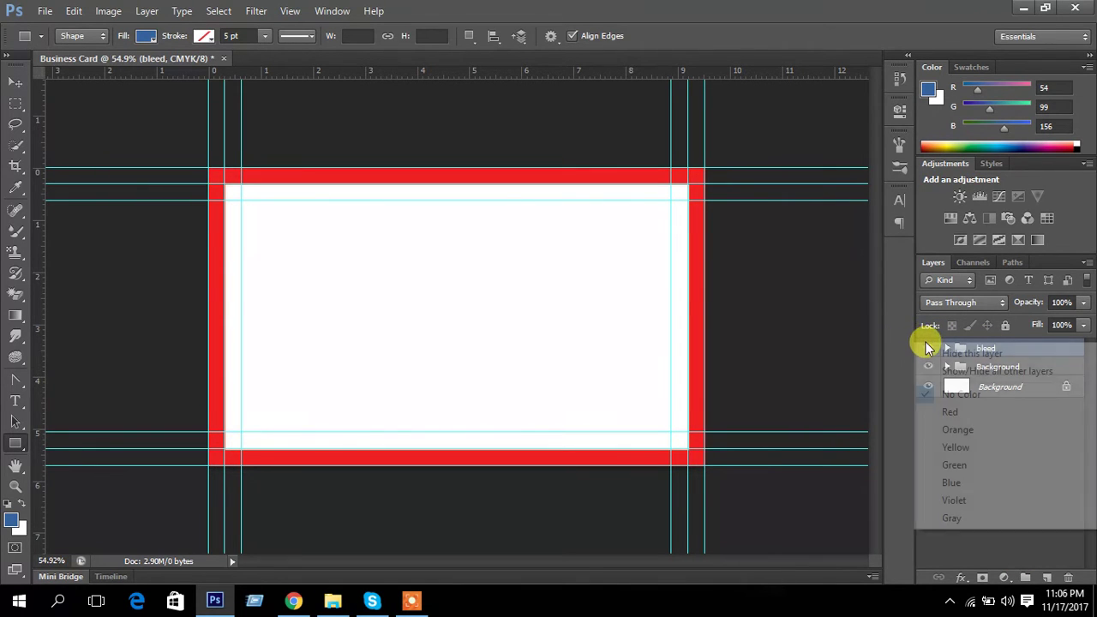
{"action": "left_click", "coordinate": [958, 413]}
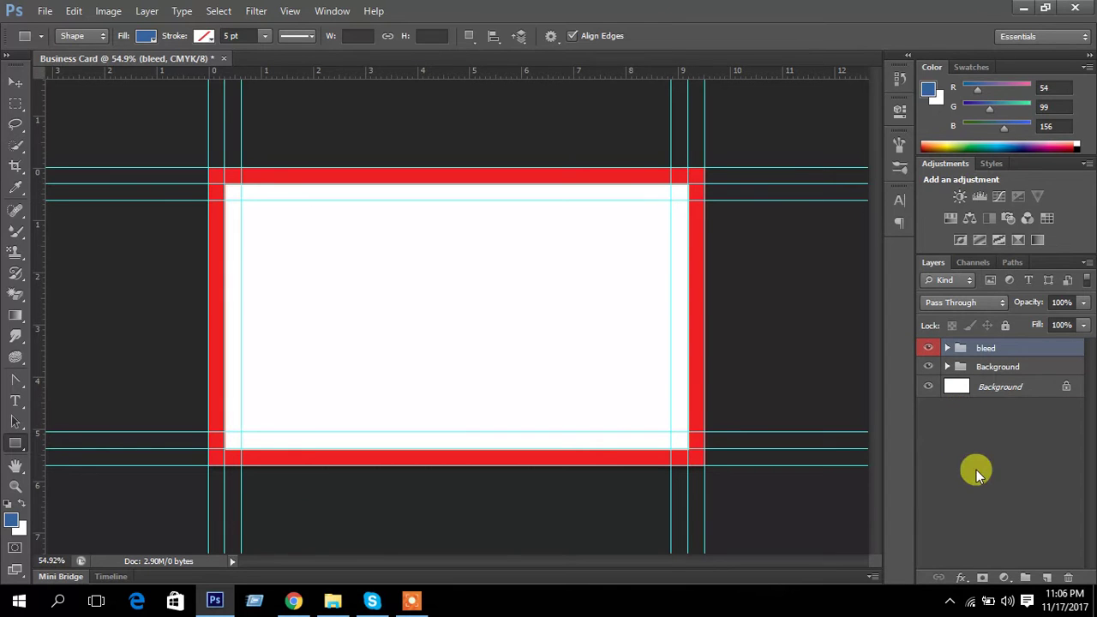
Select the Background group and set up the Pen tool in Shape mode
{"action": "left_click", "coordinate": [987, 365]}
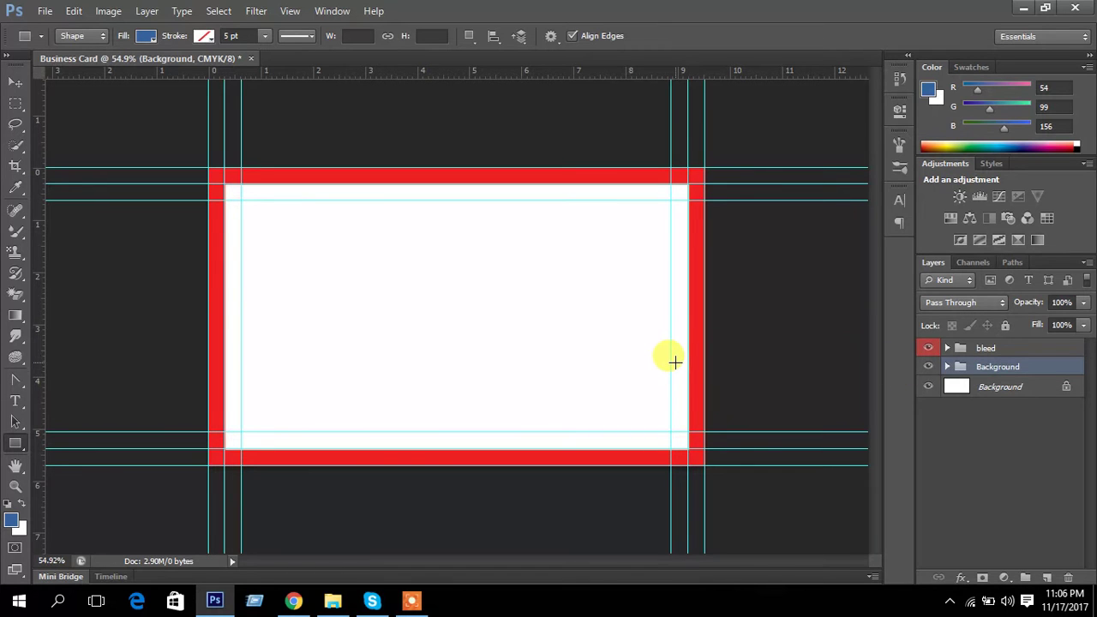
{"action": "scroll", "coordinate": [350, 382], "scroll_direction": "down", "scroll_amount": 2}
{"action": "scroll", "coordinate": [351, 380], "scroll_direction": "up", "scroll_amount": 3}
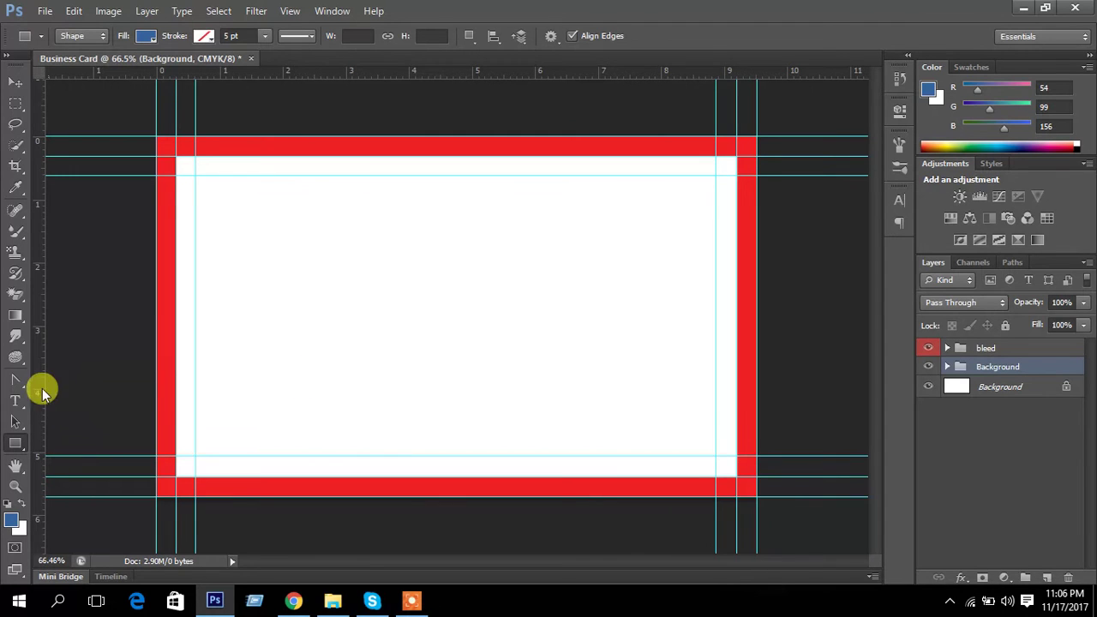
{"action": "right_click", "coordinate": [17, 383]}
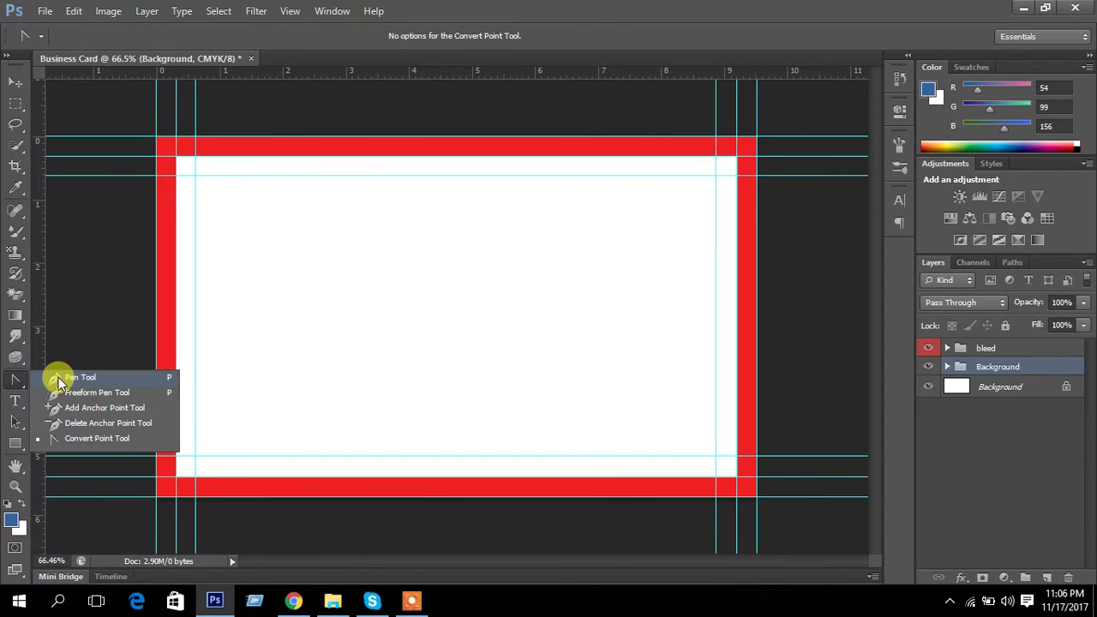
{"action": "left_click", "coordinate": [58, 377]}
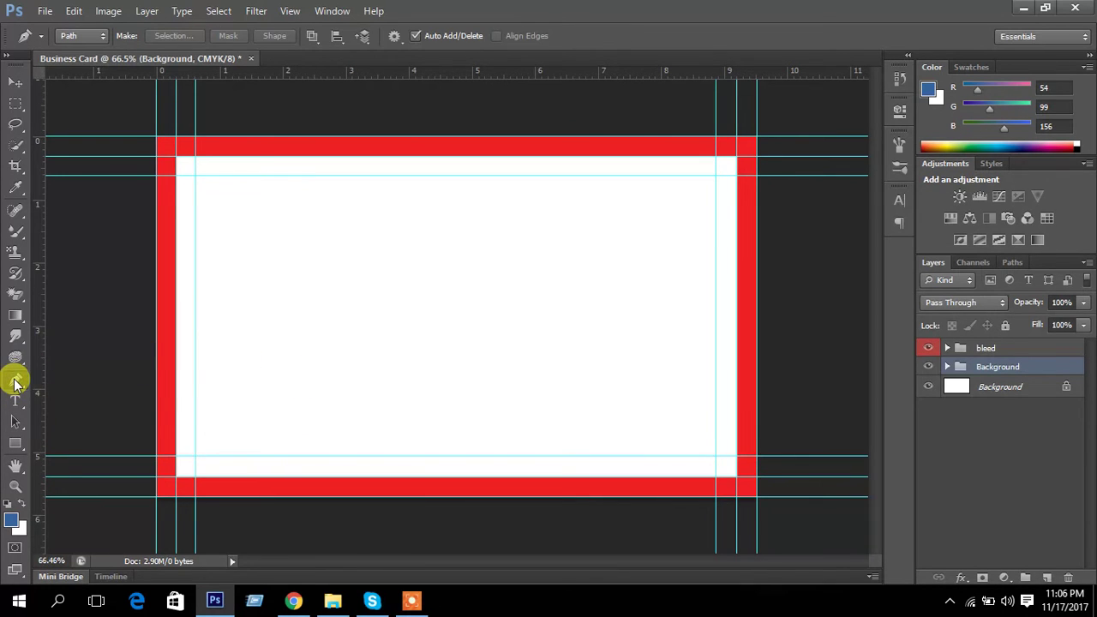
{"action": "right_click", "coordinate": [15, 383]}
{"action": "left_click", "coordinate": [64, 378]}
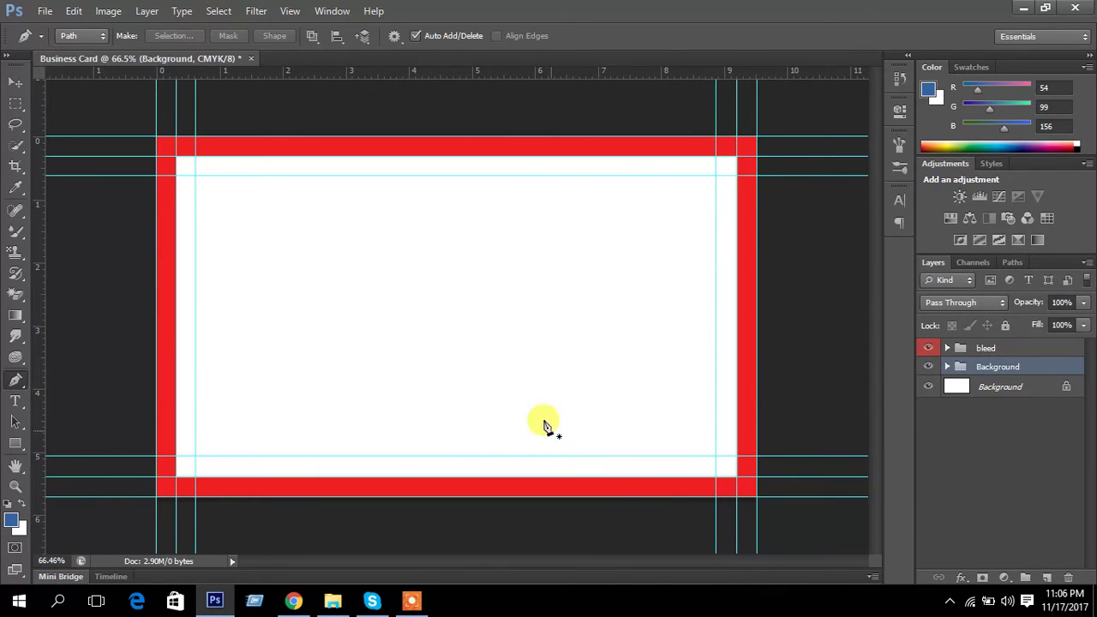
{"action": "left_click", "coordinate": [67, 36]}
{"action": "left_click", "coordinate": [75, 55]}
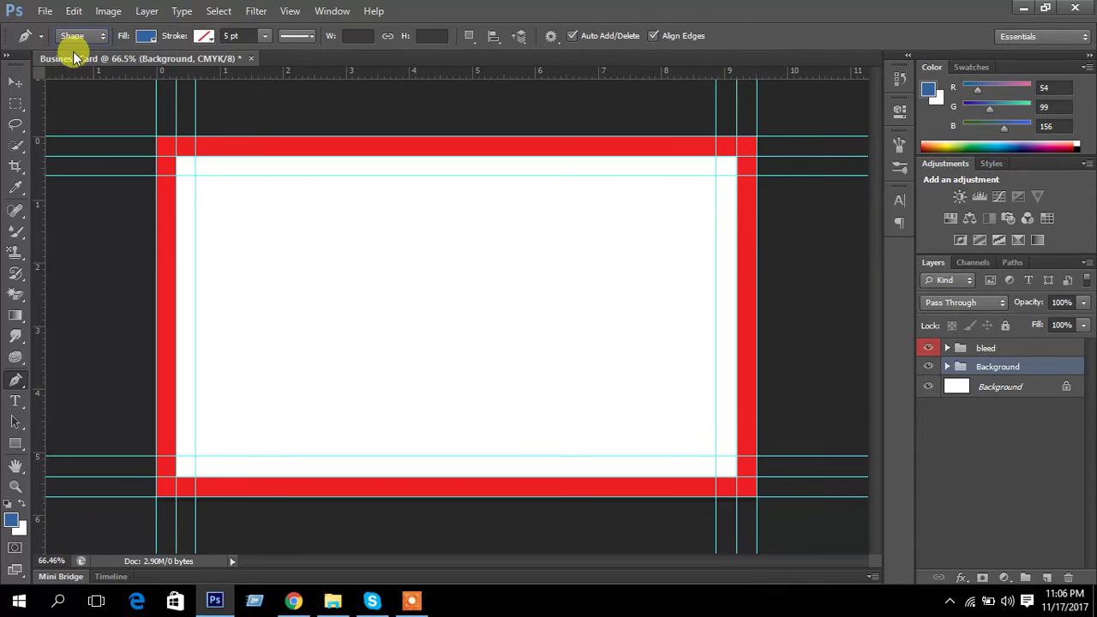
Set the foreground colour to pure red, ff0000, and return to the Pen tool
{"action": "left_click", "coordinate": [10, 521]}
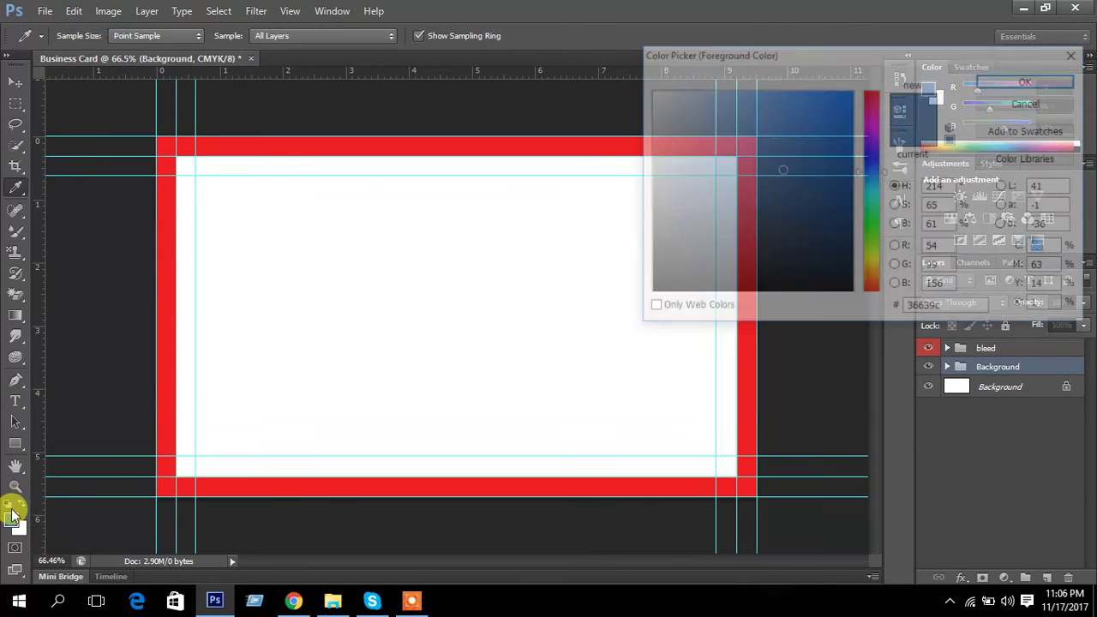
{"action": "left_click", "coordinate": [875, 94]}
{"action": "left_click_drag", "start_coordinate": [875, 94], "coordinate": [870, 89]}
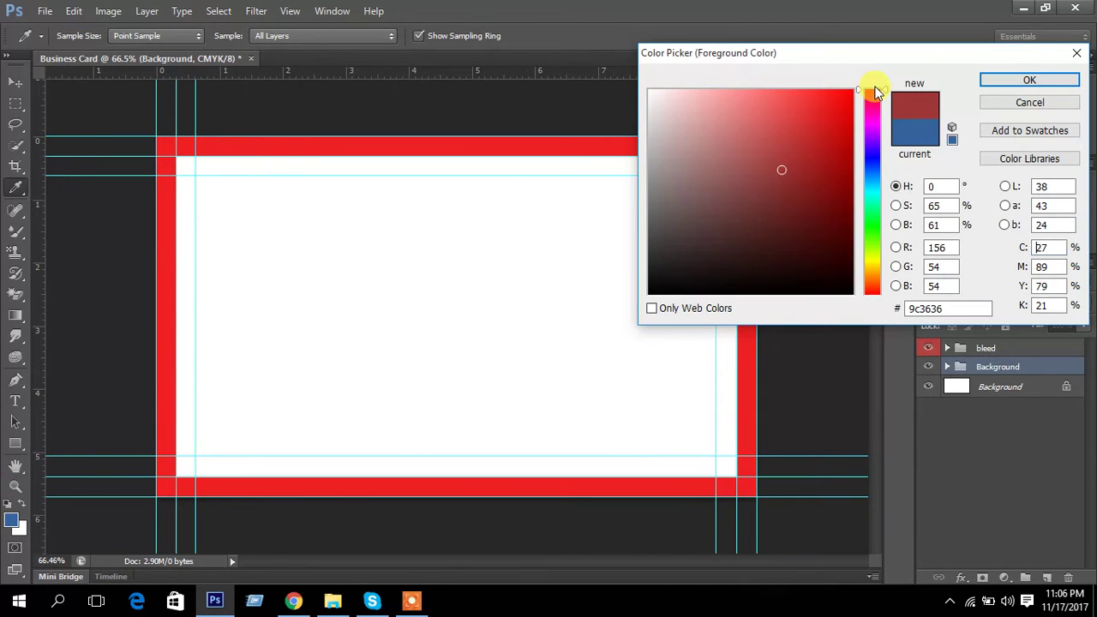
{"action": "left_click", "coordinate": [855, 87]}
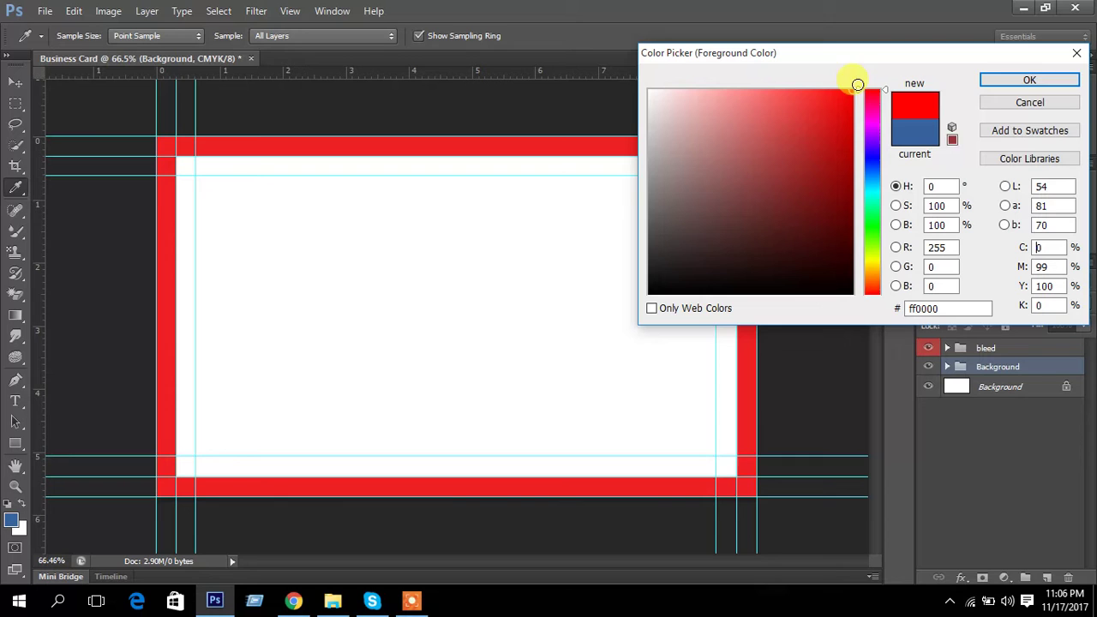
{"action": "left_click", "coordinate": [1015, 79]}
{"action": "key", "text": "p"}
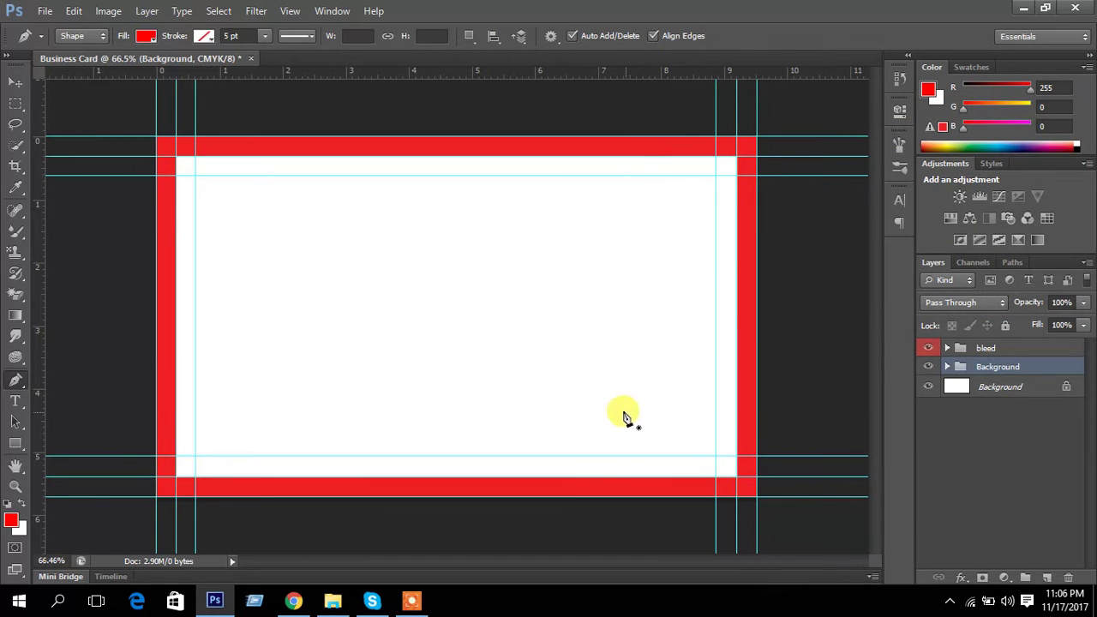
Draw a left-bulging curve from the card's bottom edge to its top edge, about 288 px wide and 675 px high, ending in a corner point
{"action": "left_click", "coordinate": [611, 497]}
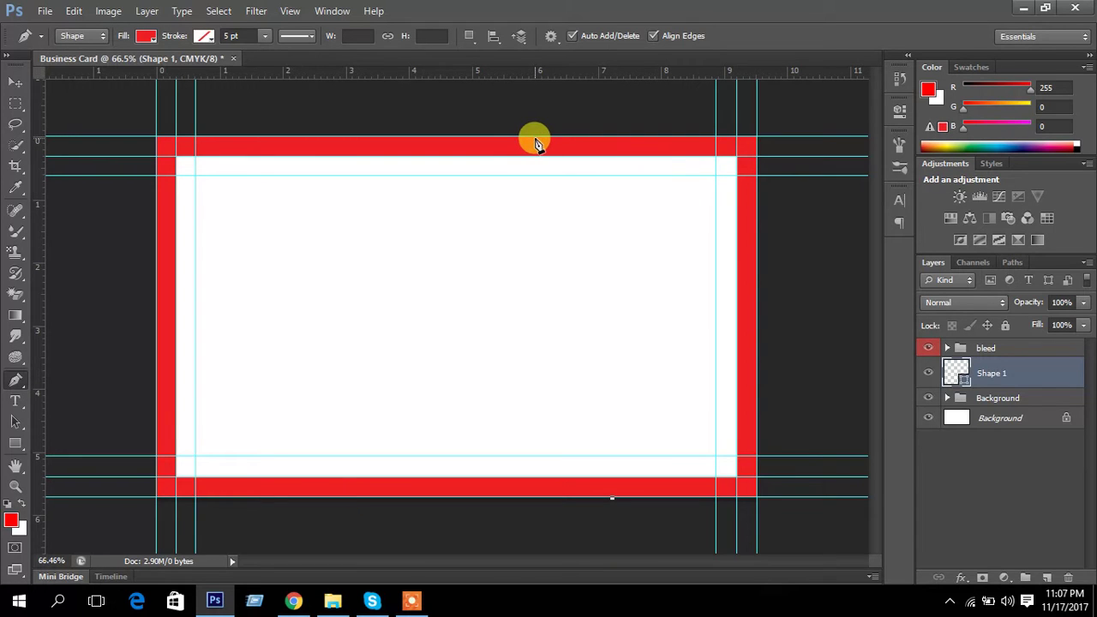
{"action": "left_click_drag", "start_coordinate": [535, 138], "coordinate": [705, 20]}
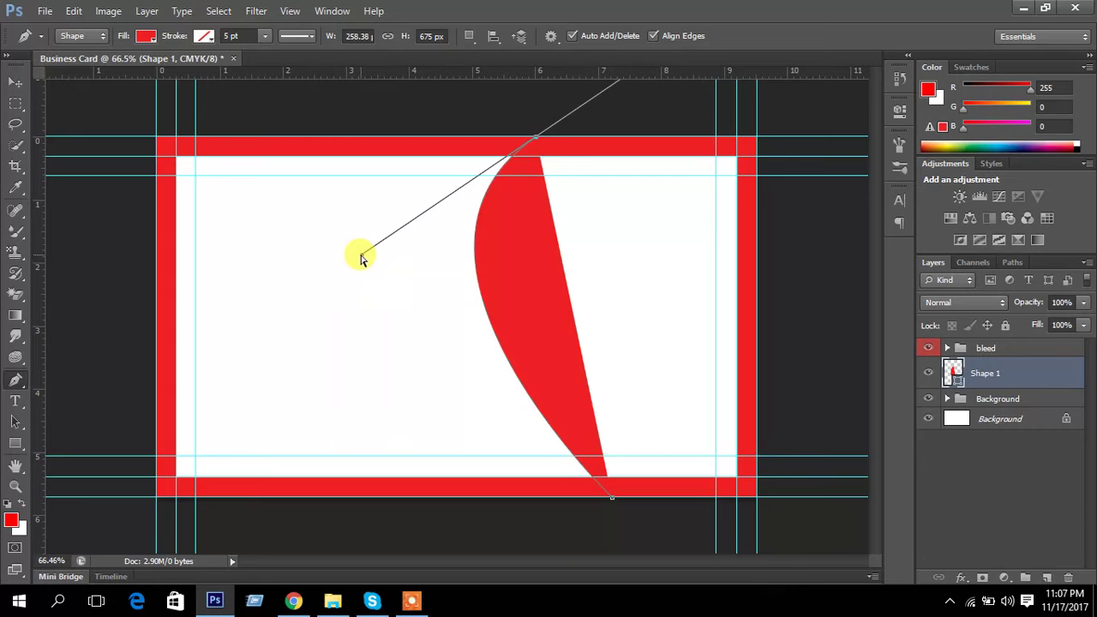
{"action": "left_click_drag", "start_coordinate": [362, 257], "coordinate": [326, 321]}
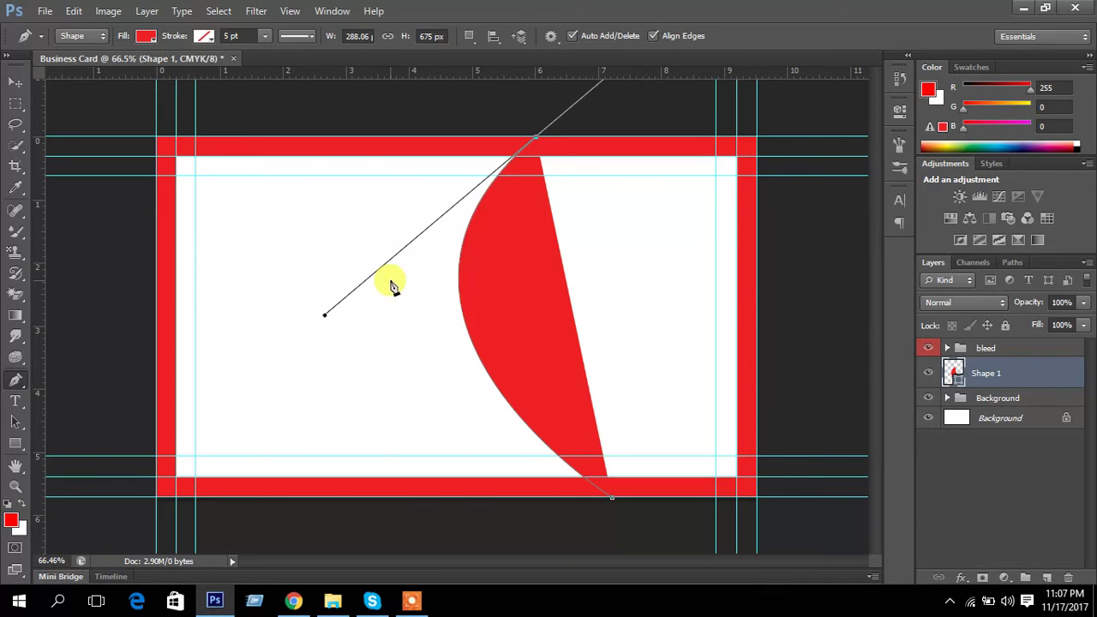
{"action": "left_click", "coordinate": [537, 140]}
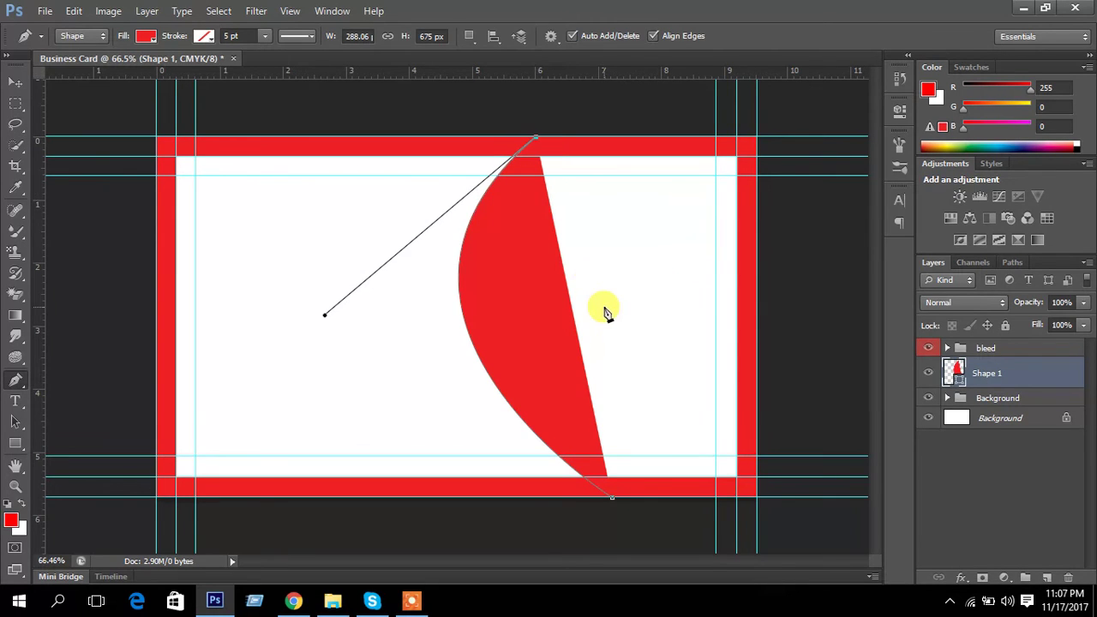
{"action": "key", "text": "Escape"}
Add a second point on the card's top edge and curve back to the bottom edge, forming a band about 342 px wide overall
{"action": "left_click", "coordinate": [559, 138]}
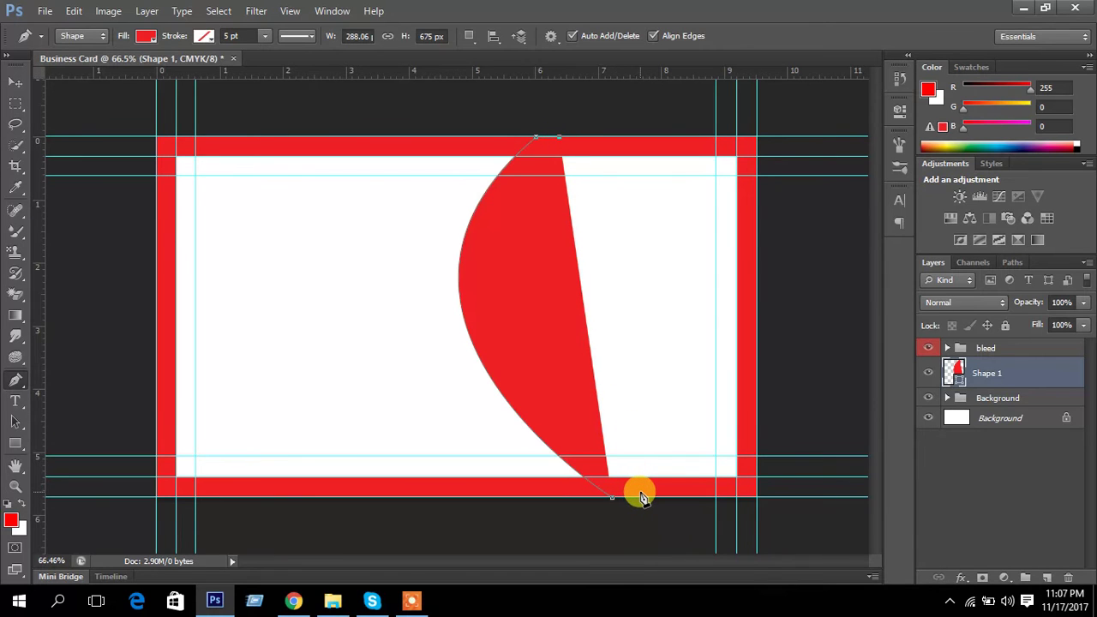
{"action": "left_click_drag", "start_coordinate": [641, 497], "coordinate": [879, 610]}
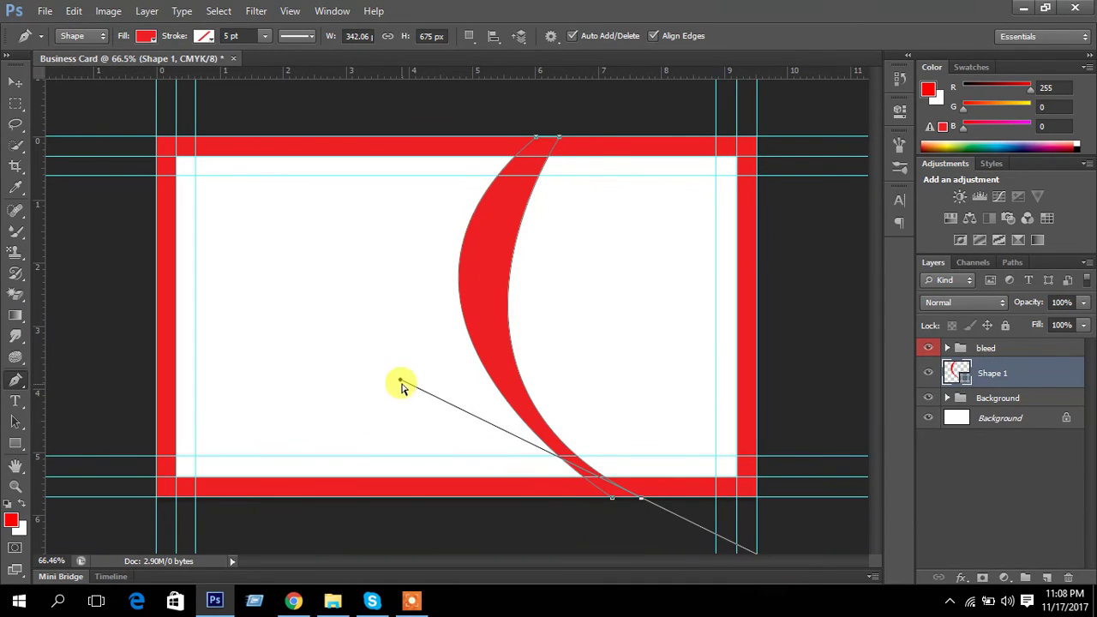
{"action": "left_click_drag", "start_coordinate": [398, 382], "coordinate": [350, 312]}
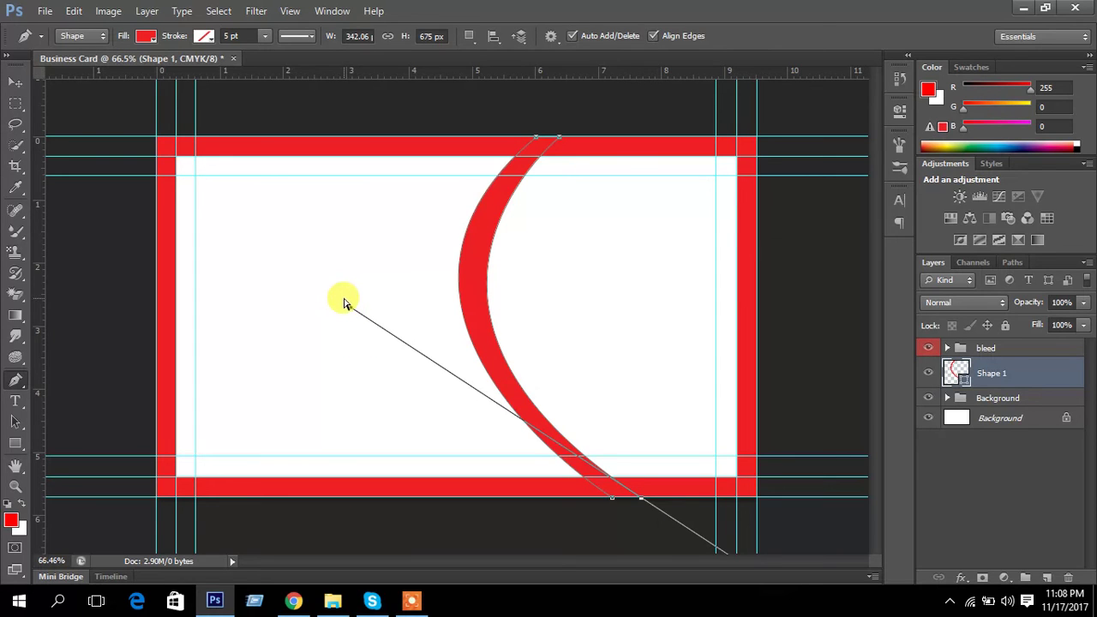
{"action": "mouse_move", "coordinate": [351, 310]}
{"action": "left_mouse_down"}
{"action": "mouse_move", "coordinate": [340, 278]}
{"action": "mouse_move", "coordinate": [340, 298]}
{"action": "mouse_move", "coordinate": [354, 294]}
{"action": "left_mouse_up"}
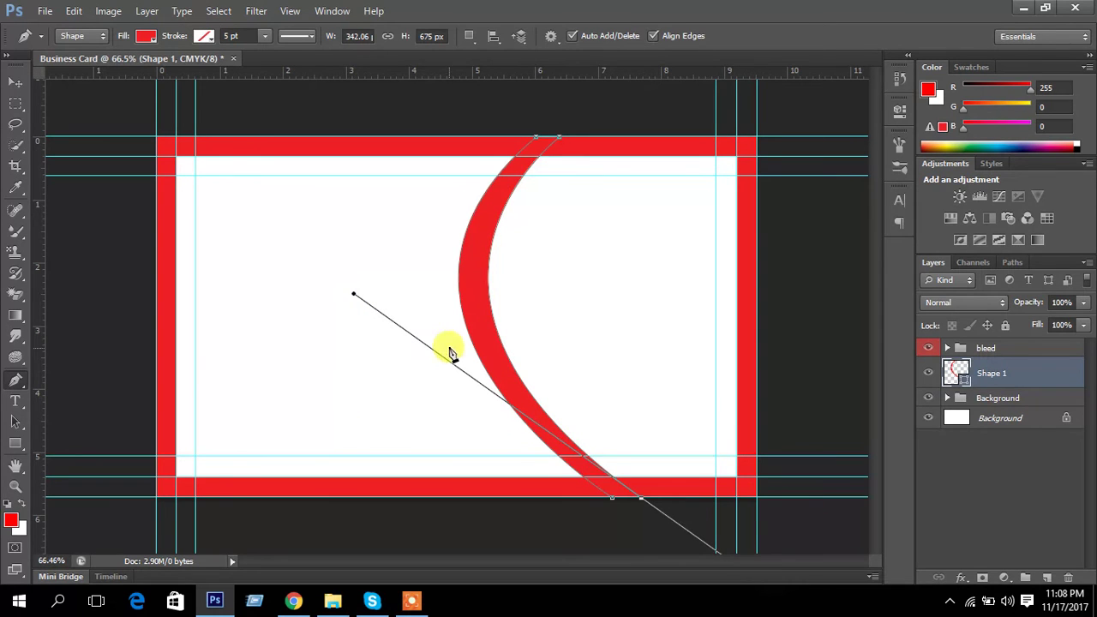
Move the band's lower-right anchor outward to widen the shape to about 378 px, refine its inner curve, and finish the path
{"action": "left_click", "coordinate": [649, 503], "text": "ctrl"}
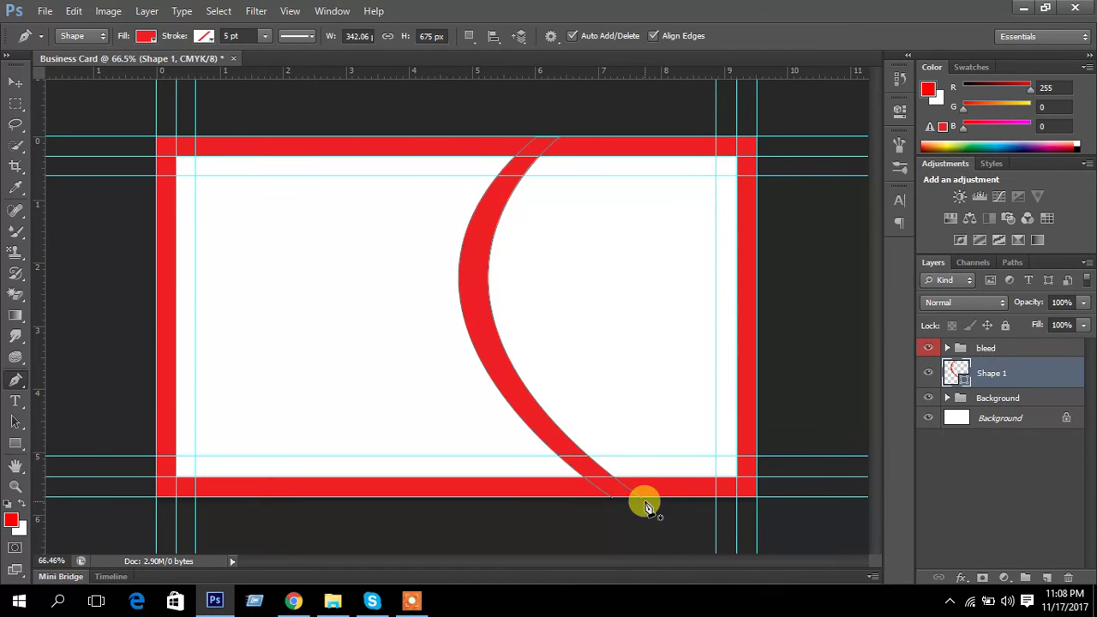
{"action": "left_click", "coordinate": [644, 504], "text": "ctrl"}
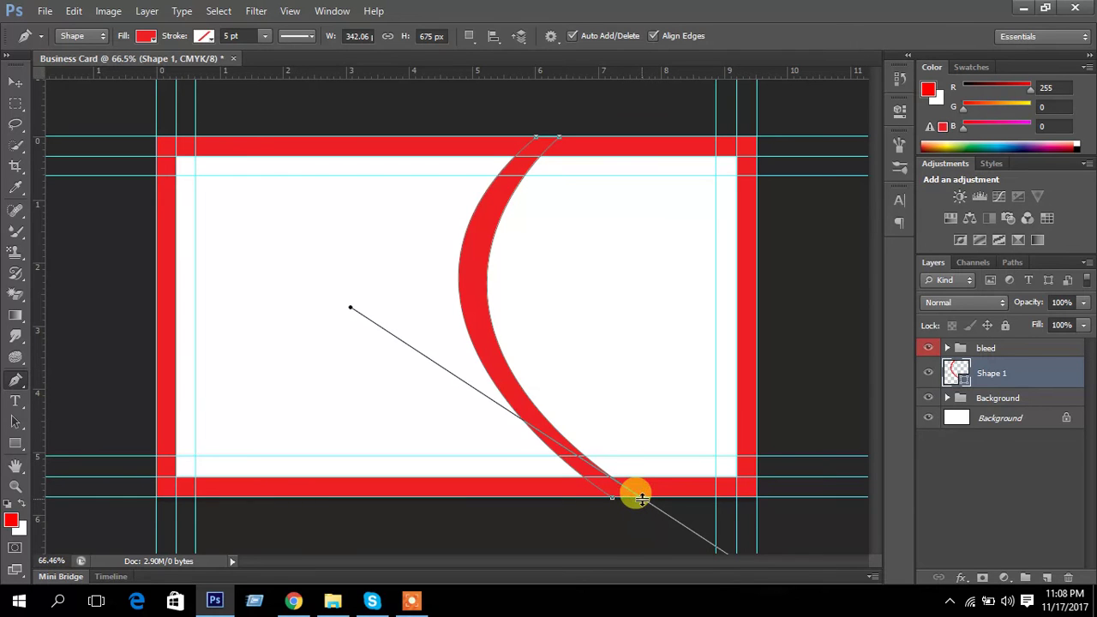
{"action": "left_click_drag", "start_coordinate": [645, 504], "coordinate": [661, 500]}
{"action": "left_click", "coordinate": [660, 498]}
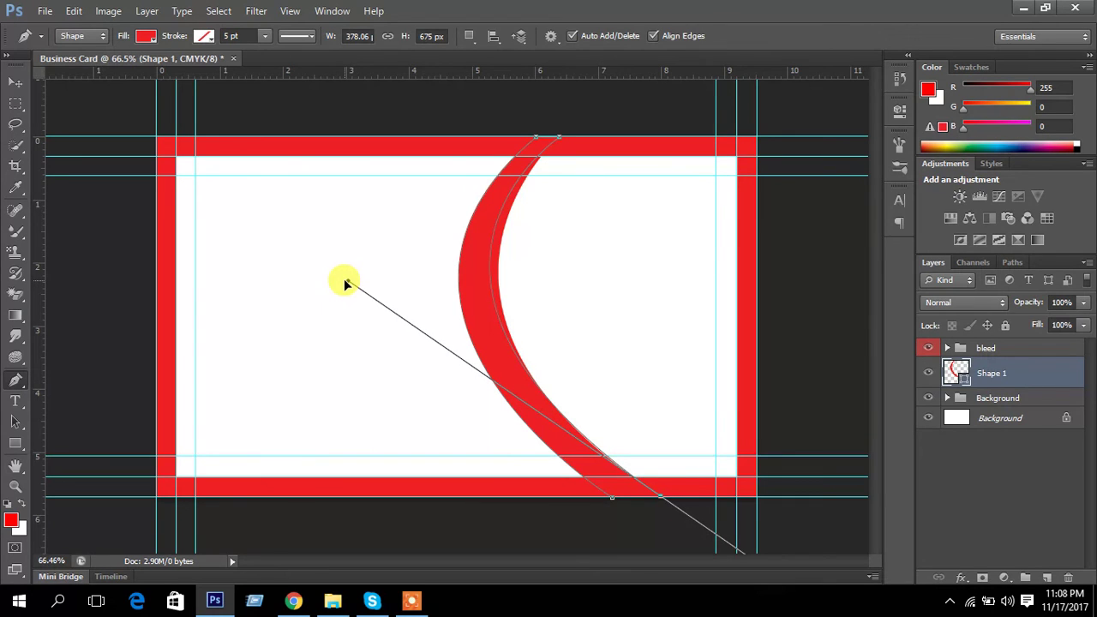
{"action": "left_click_drag", "start_coordinate": [344, 282], "coordinate": [345, 284]}
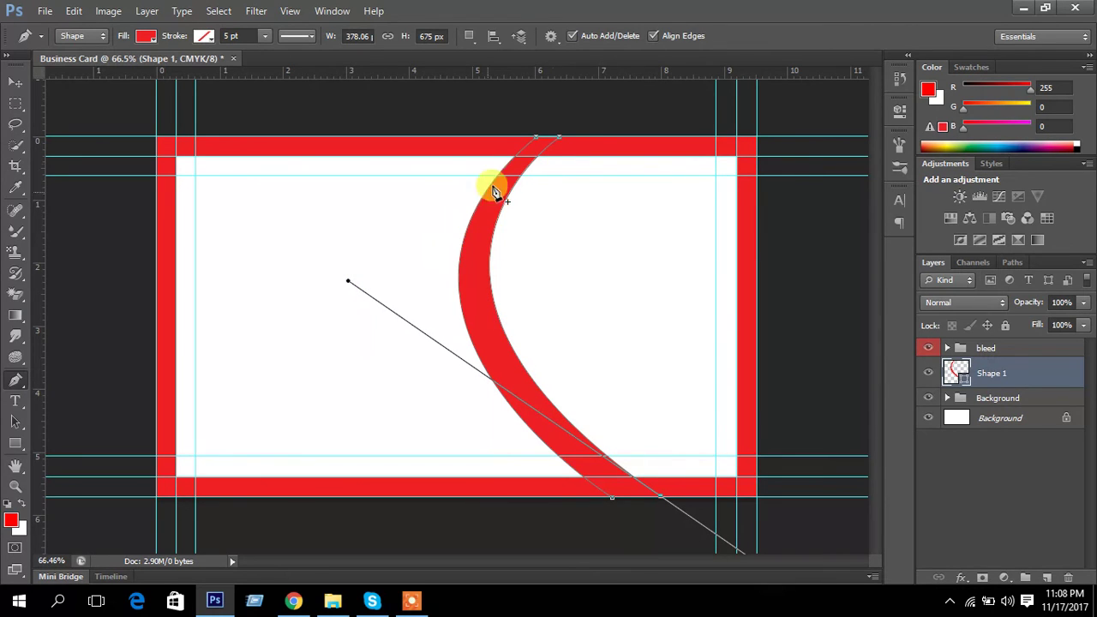
{"action": "left_click", "coordinate": [612, 501]}
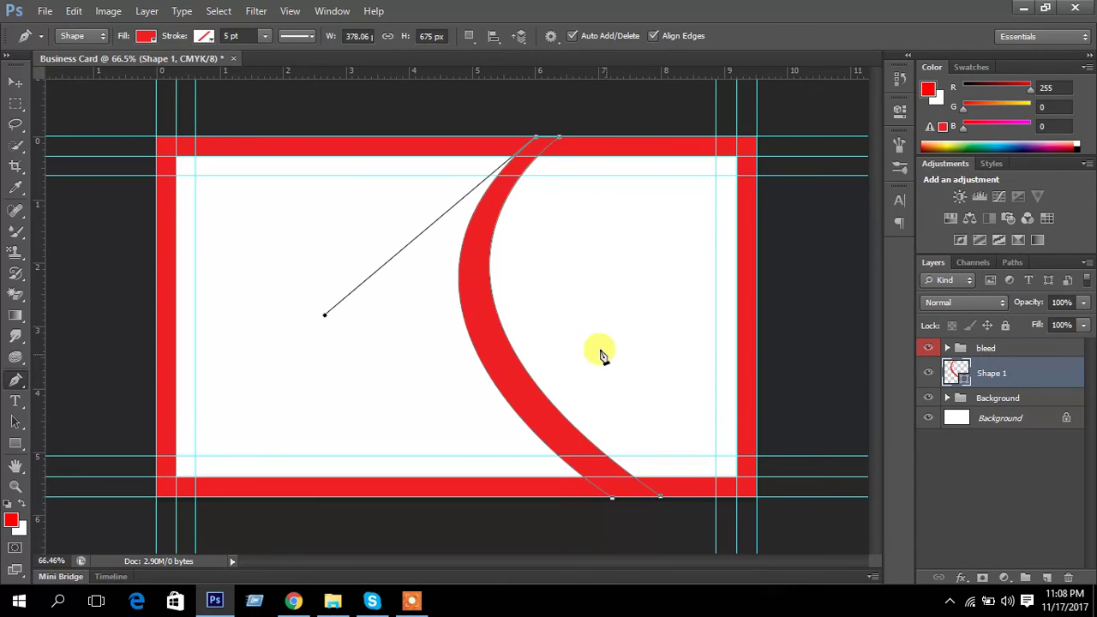
{"action": "key", "text": "Return"}
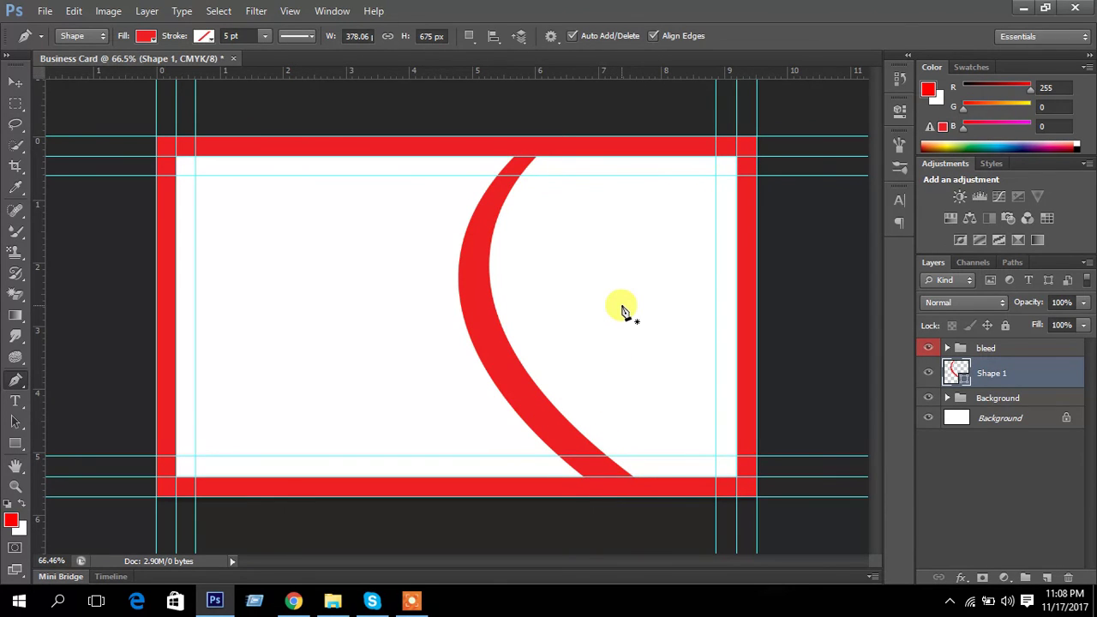
Expand the bleed group and try to recolour its border rectangle to bright blue, 0a76ff
{"action": "scroll", "coordinate": [583, 309], "scroll_direction": "up", "scroll_amount": 4}
{"action": "left_click_drag", "start_coordinate": [552, 265], "coordinate": [573, 240]}
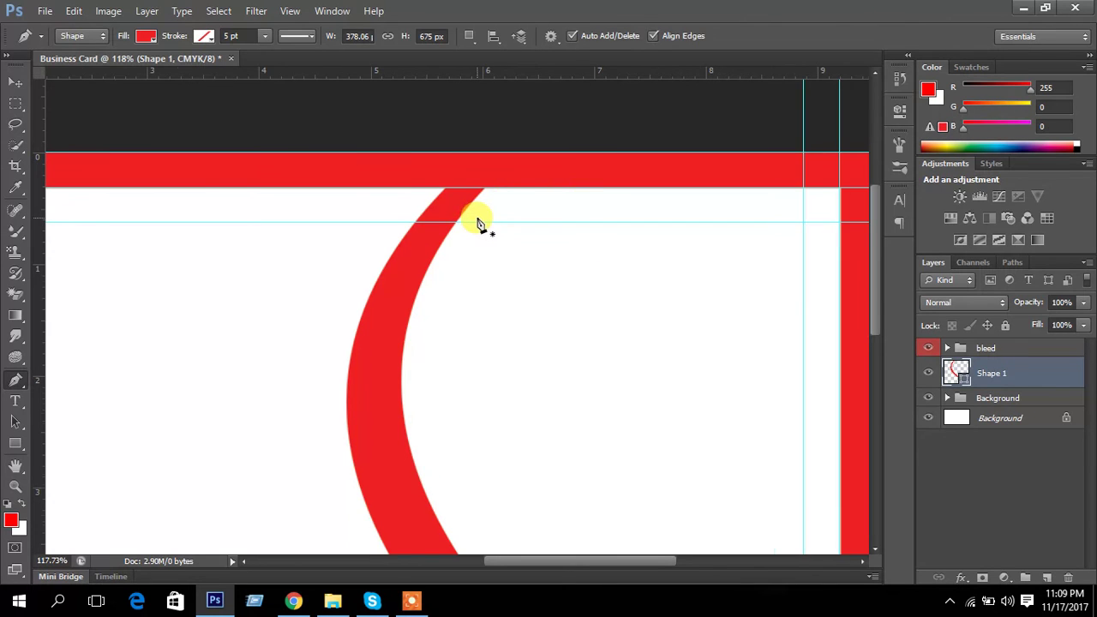
{"action": "scroll", "coordinate": [478, 225], "scroll_direction": "down", "scroll_amount": 1}
{"action": "left_click", "coordinate": [947, 349]}
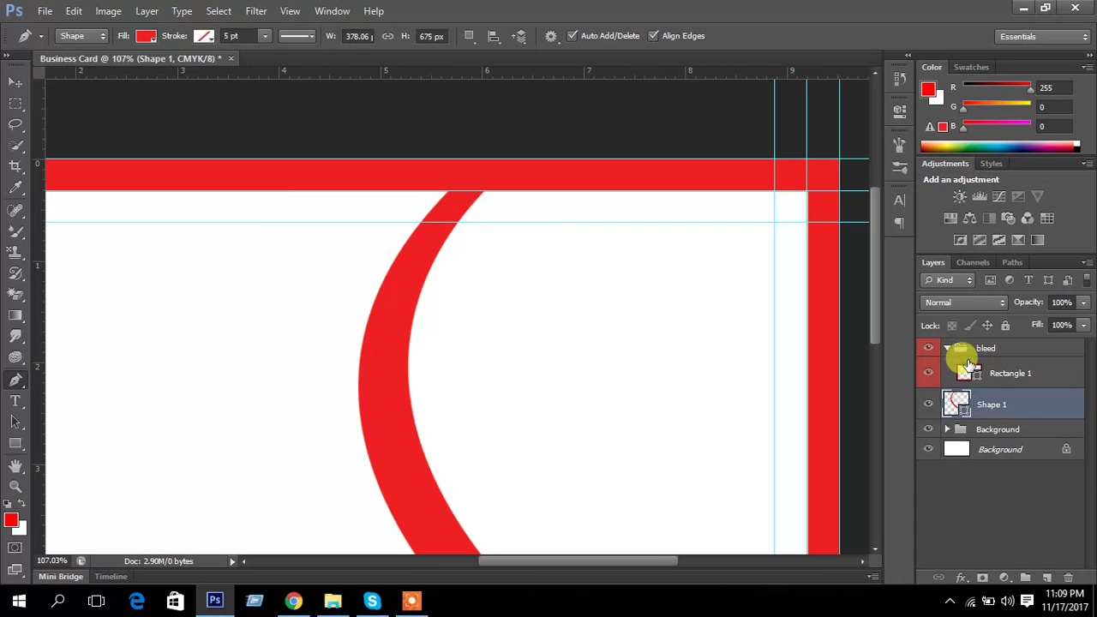
{"action": "double_click", "coordinate": [971, 374]}
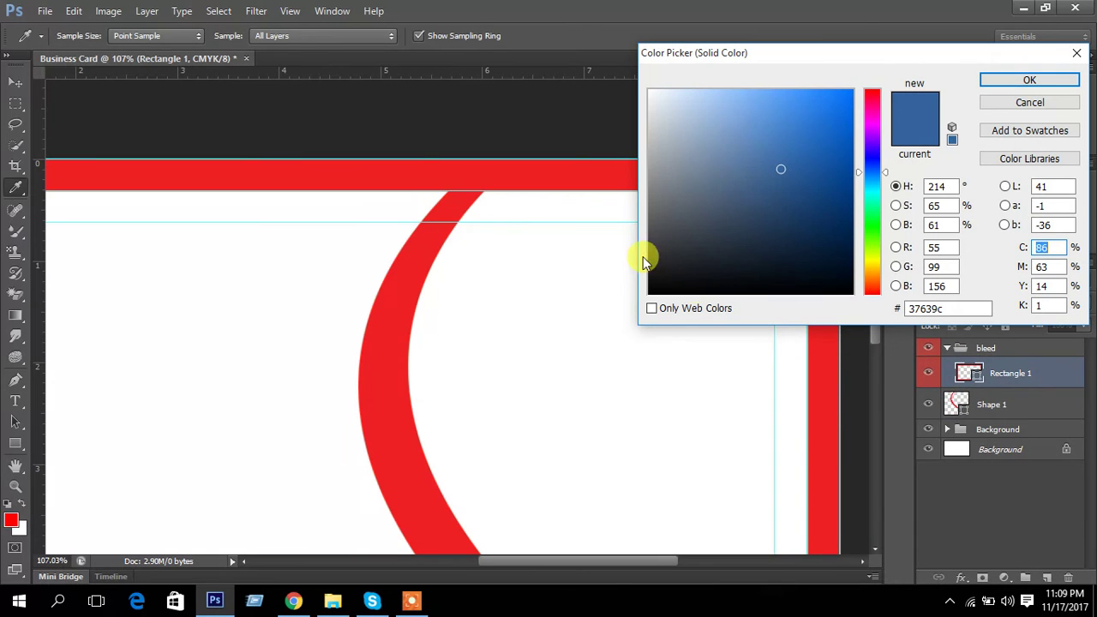
{"action": "left_click", "coordinate": [845, 90]}
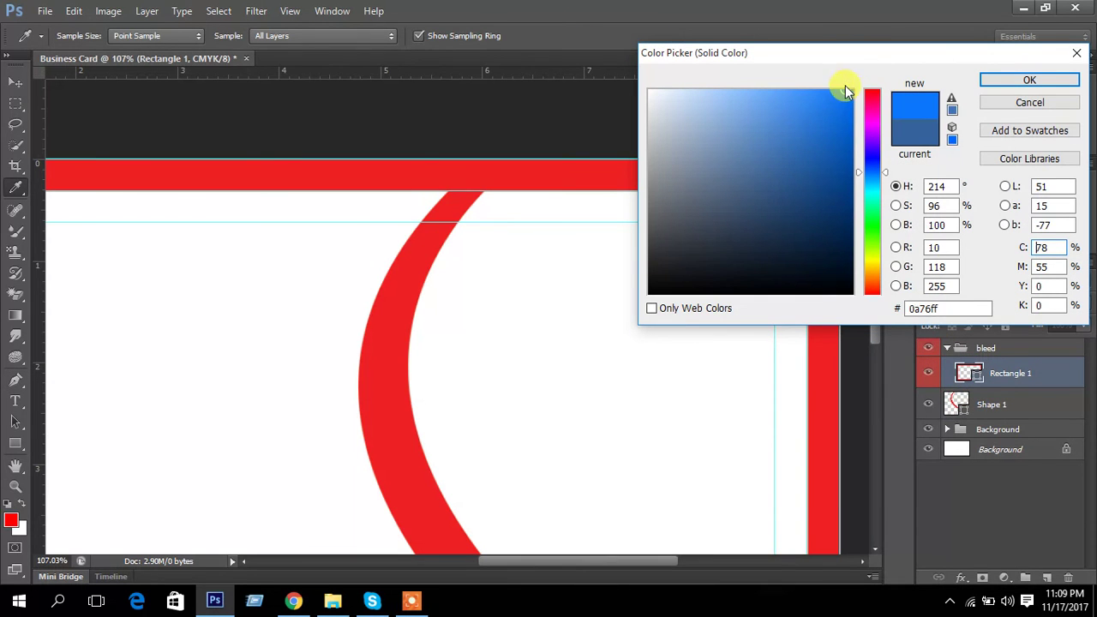
{"action": "left_click", "coordinate": [1021, 82]}
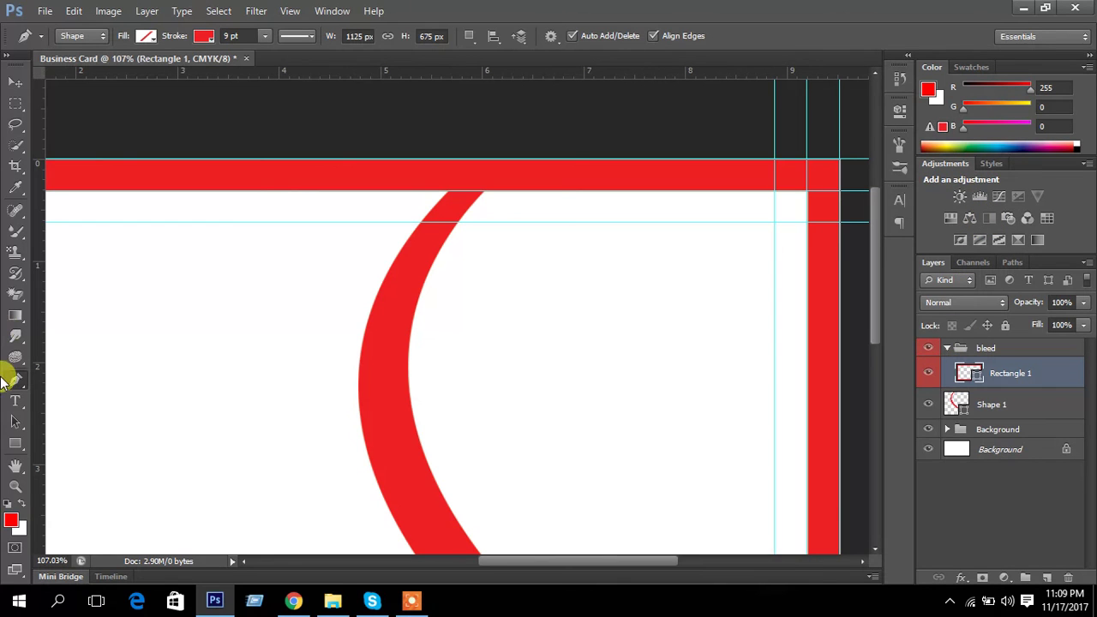
Set the stroke colour of the bleed group's border rectangle to a dark navy blue swatch
{"action": "left_click", "coordinate": [15, 444]}
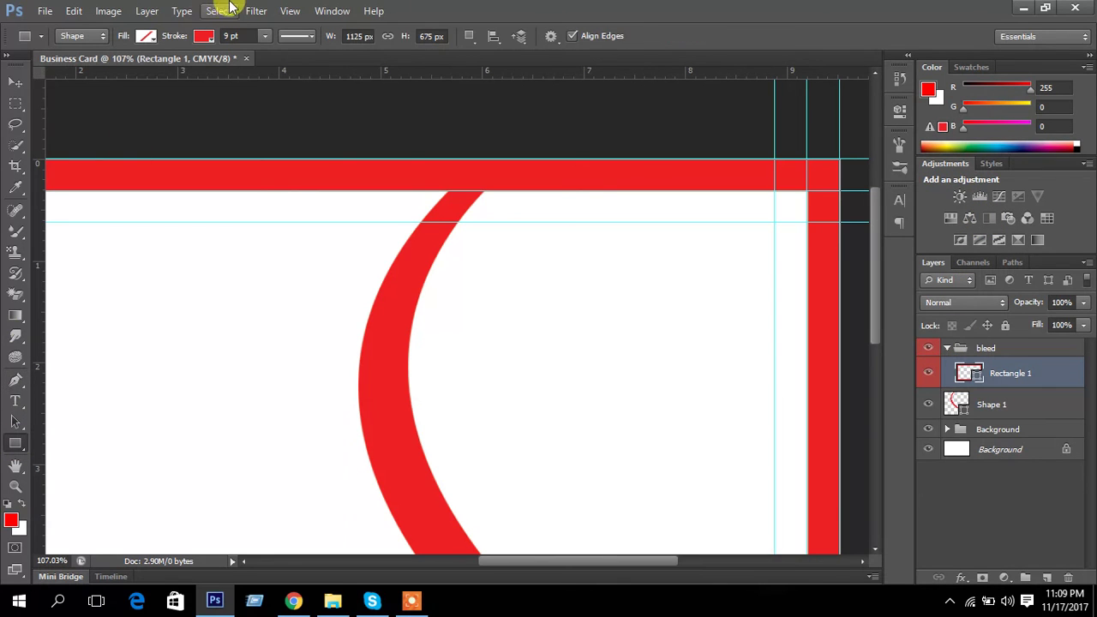
{"action": "left_click", "coordinate": [202, 36]}
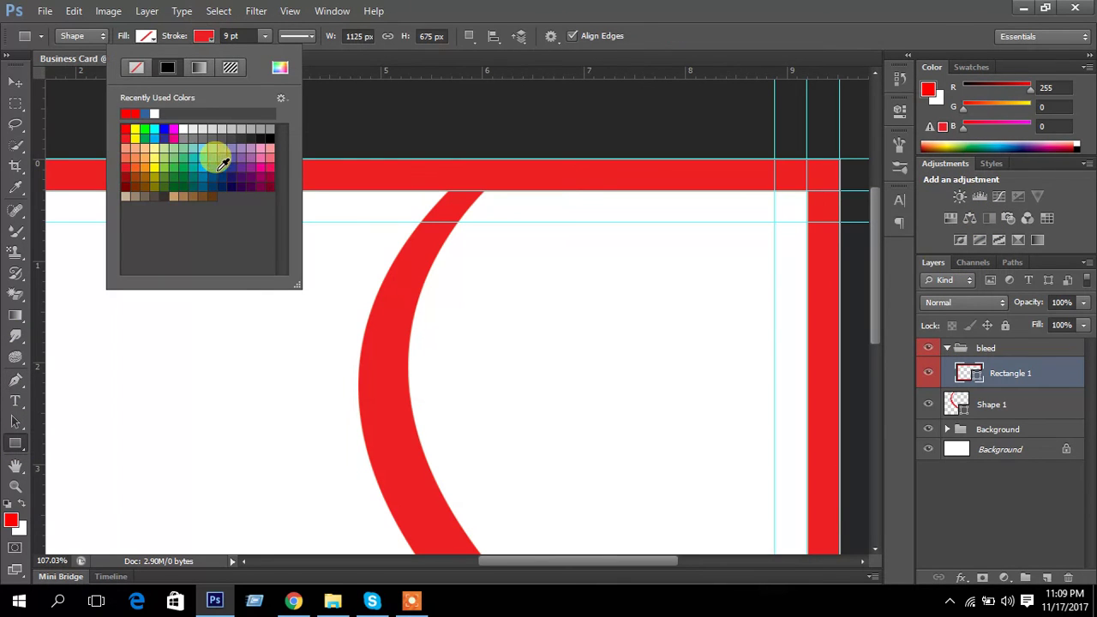
{"action": "left_click", "coordinate": [221, 164]}
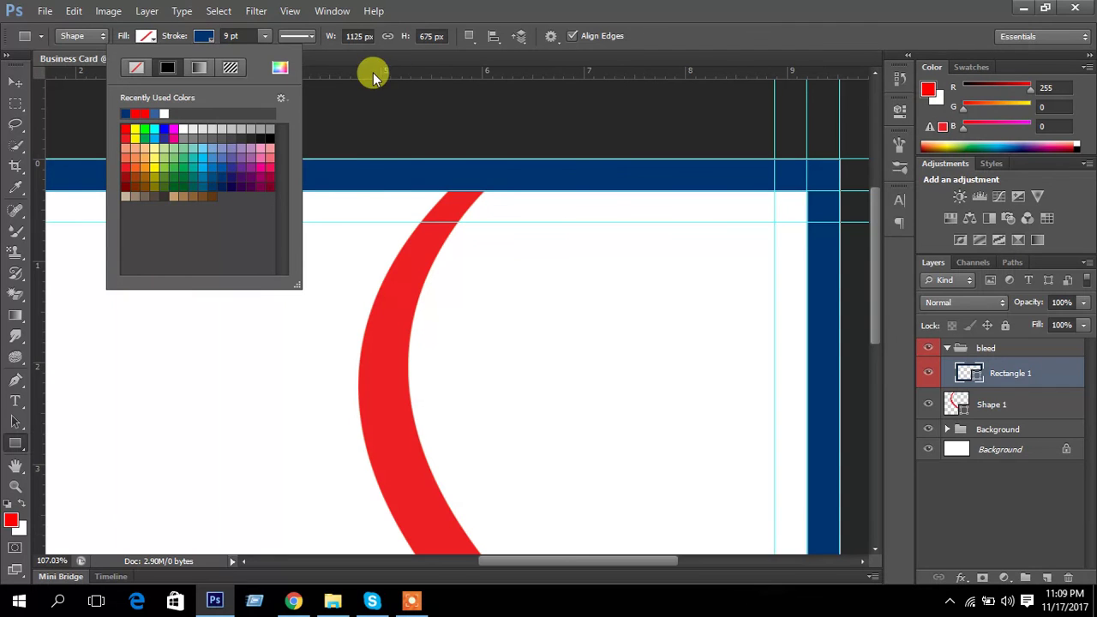
{"action": "left_click", "coordinate": [662, 19]}
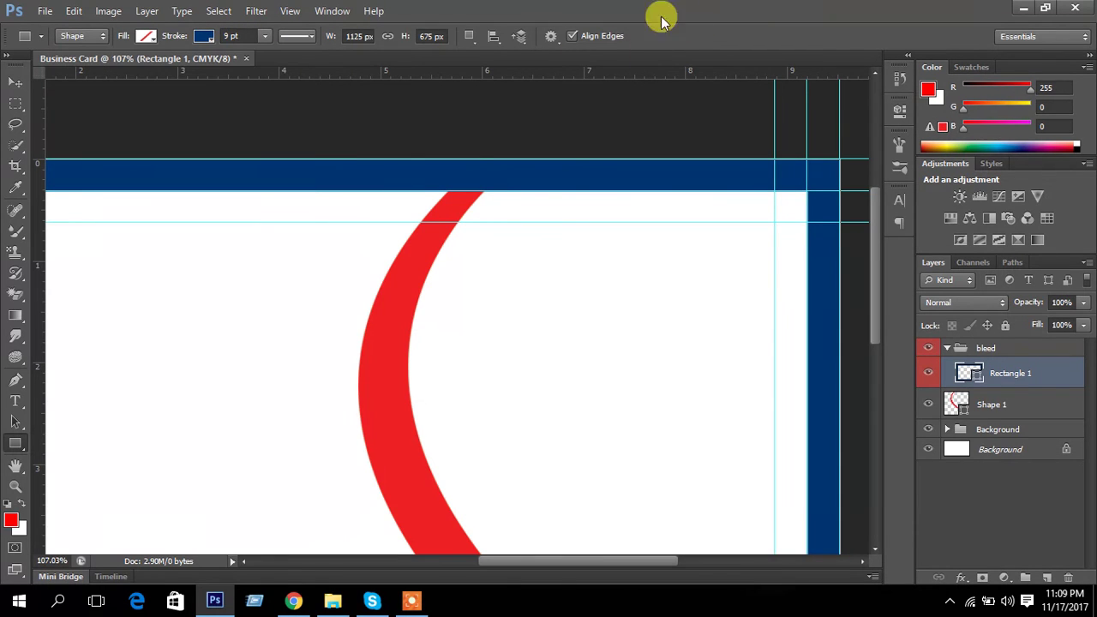
With the Pen tool, curve from the card's top edge to the red band's inner edge and back up, about 160 px wide and 273 px high
{"action": "scroll", "coordinate": [515, 252], "scroll_direction": "up", "scroll_amount": 2}
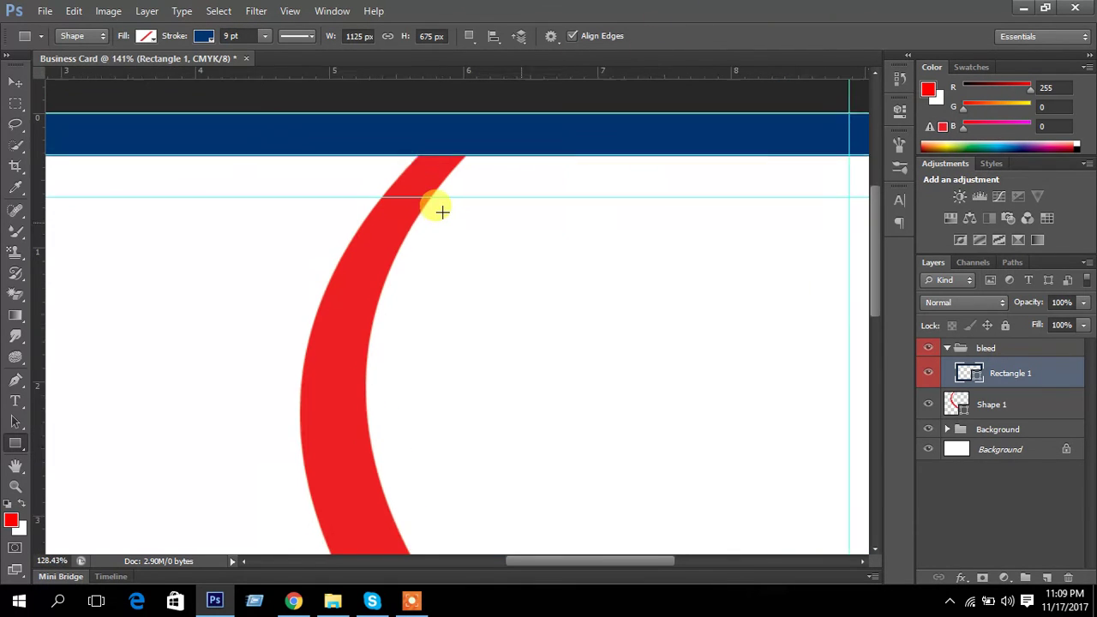
{"action": "scroll", "coordinate": [441, 211], "scroll_direction": "down", "scroll_amount": 1}
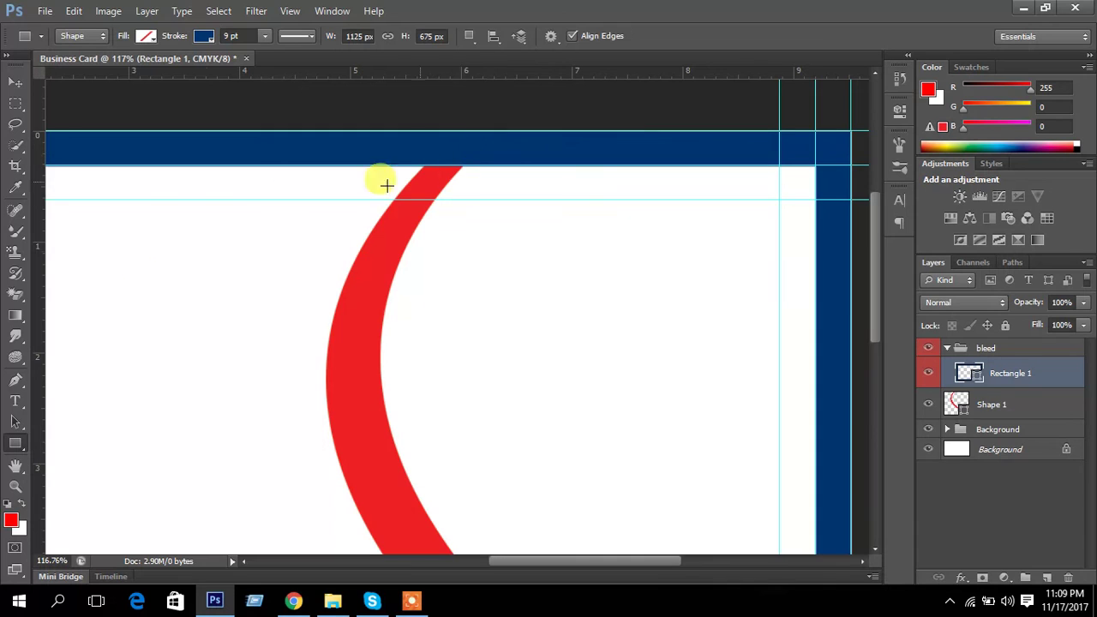
{"action": "left_click", "coordinate": [15, 380]}
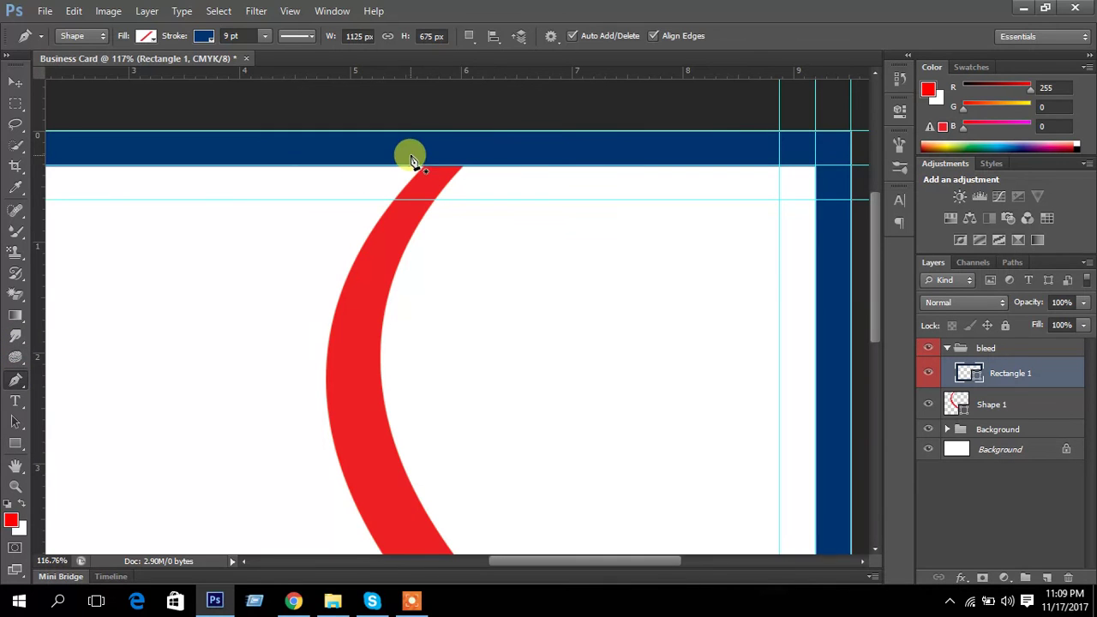
{"action": "left_click", "coordinate": [483, 133]}
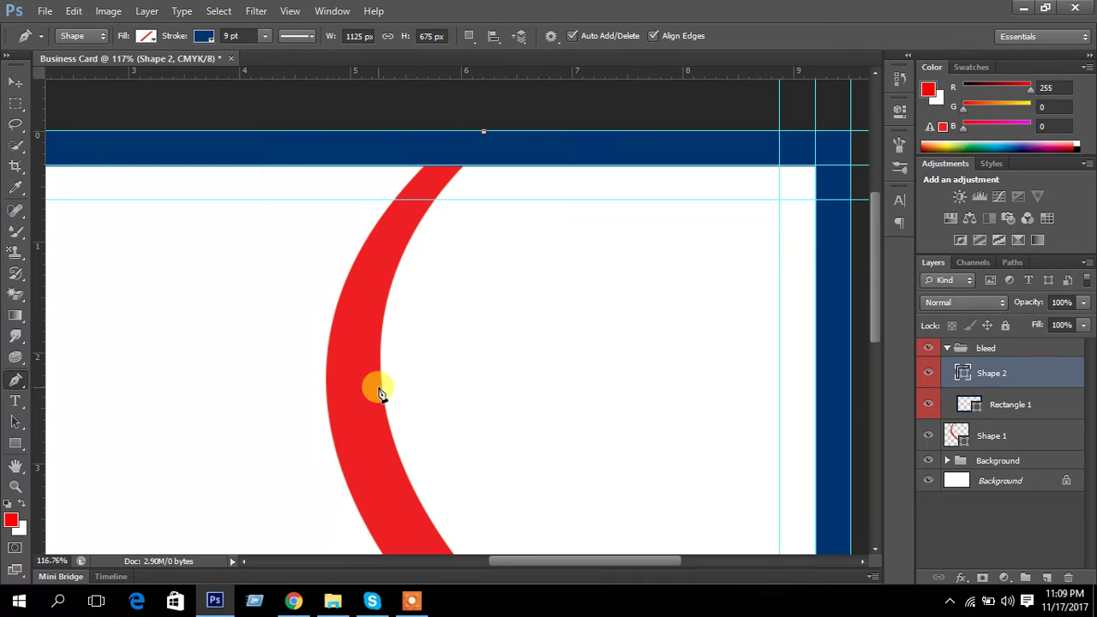
{"action": "left_click_drag", "start_coordinate": [378, 389], "coordinate": [417, 490]}
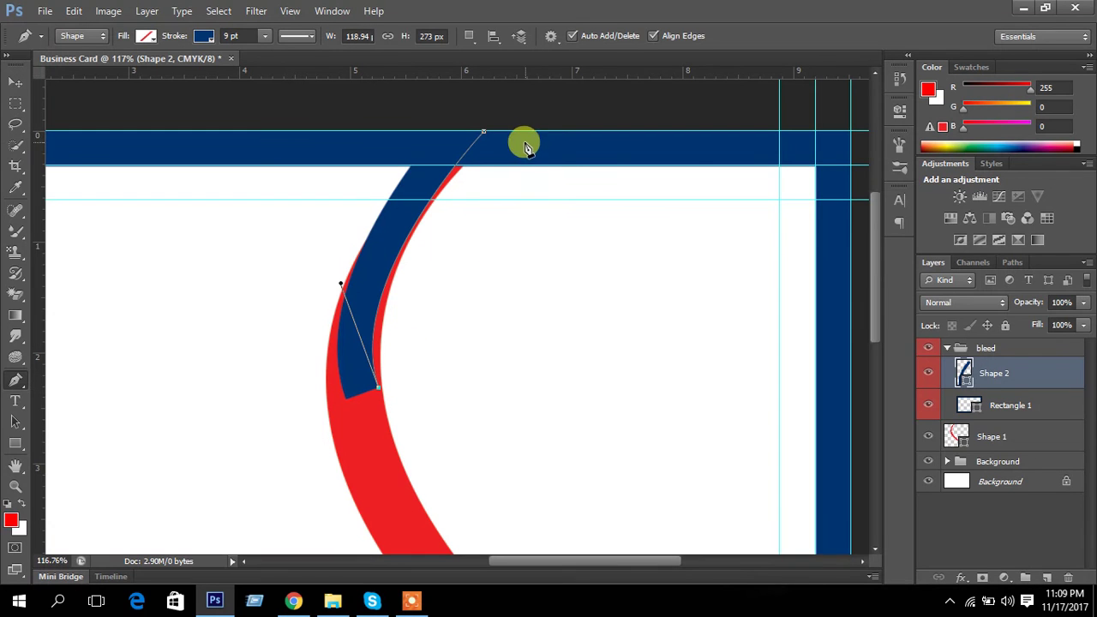
{"action": "mouse_move", "coordinate": [522, 132]}
{"action": "left_mouse_down"}
{"action": "mouse_move", "coordinate": [546, 164]}
{"action": "mouse_move", "coordinate": [595, 177]}
{"action": "mouse_move", "coordinate": [590, 90]}
{"action": "mouse_move", "coordinate": [563, 102]}
{"action": "mouse_move", "coordinate": [572, 126]}
{"action": "mouse_move", "coordinate": [580, 60]}
{"action": "mouse_move", "coordinate": [606, 259]}
{"action": "mouse_move", "coordinate": [617, 158]}
{"action": "left_mouse_up"}
{"action": "left_click_drag", "start_coordinate": [552, 265], "coordinate": [557, 121]}
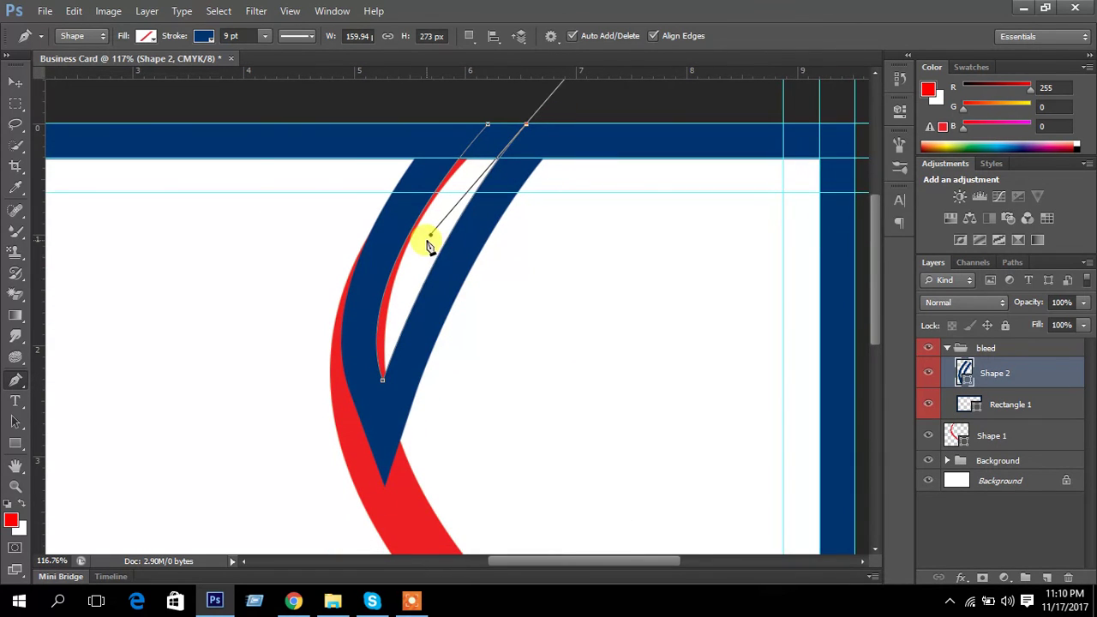